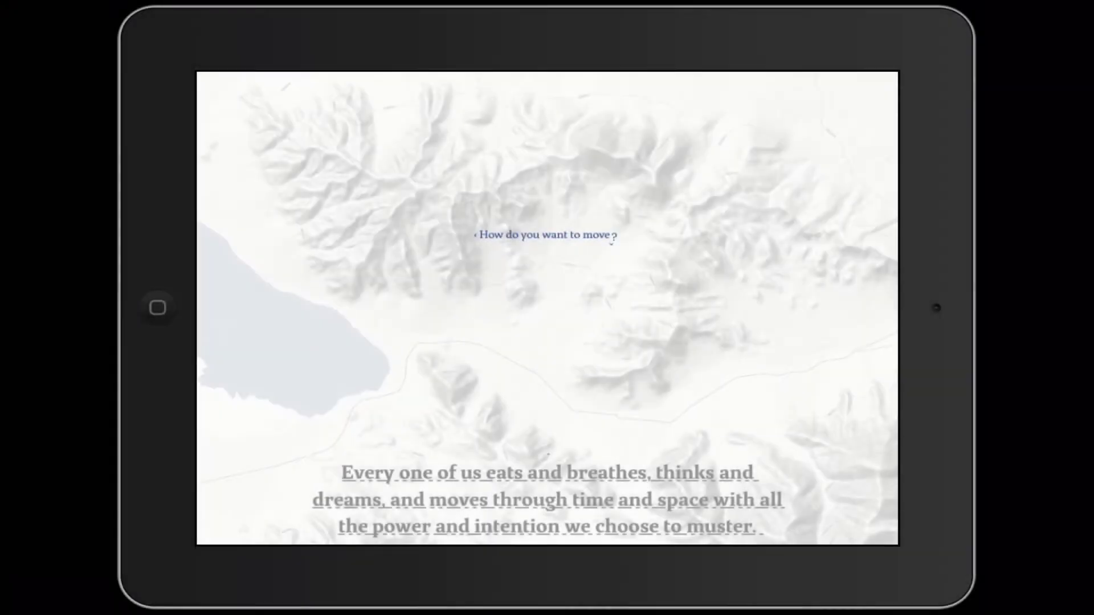
Insert a scroll container sized 1024 × 768 to fill the page
scroll(547, 308, down, 10)
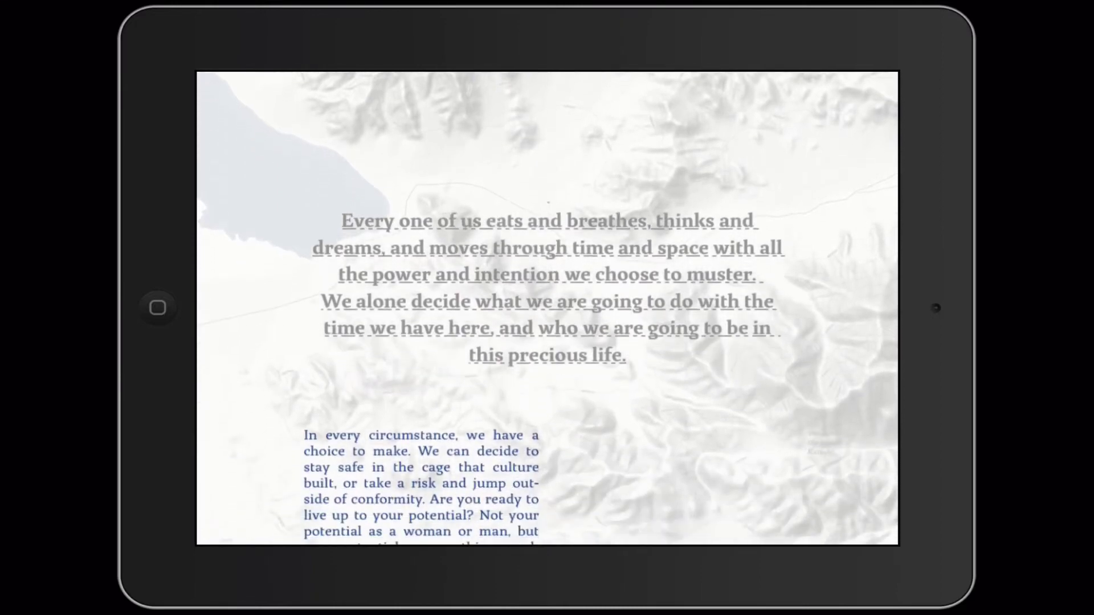
scroll(547, 308, down, 10)
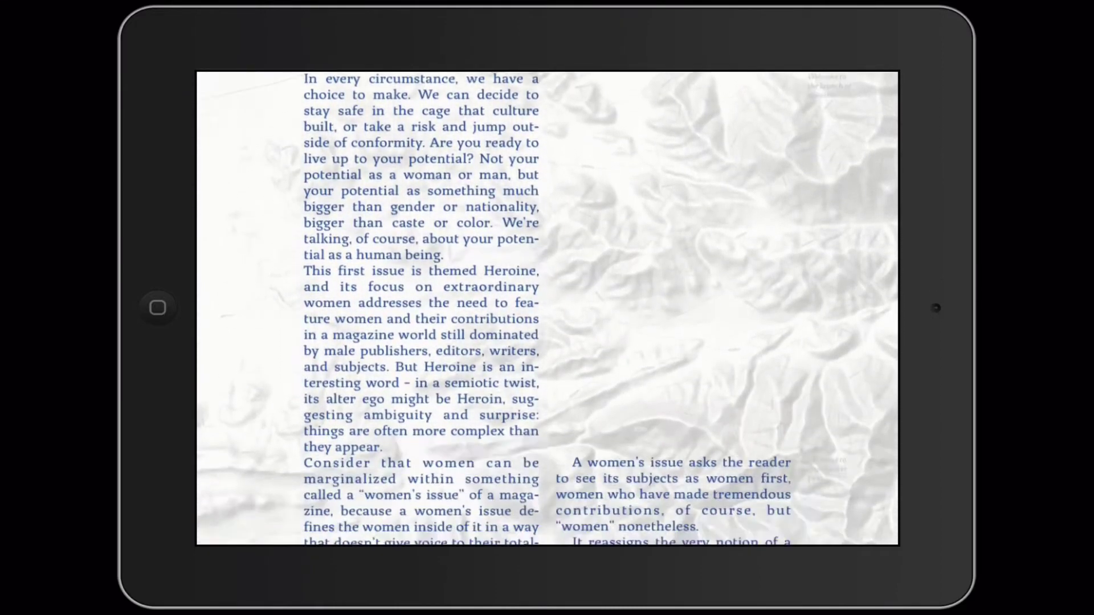
scroll(547, 308, down, 10)
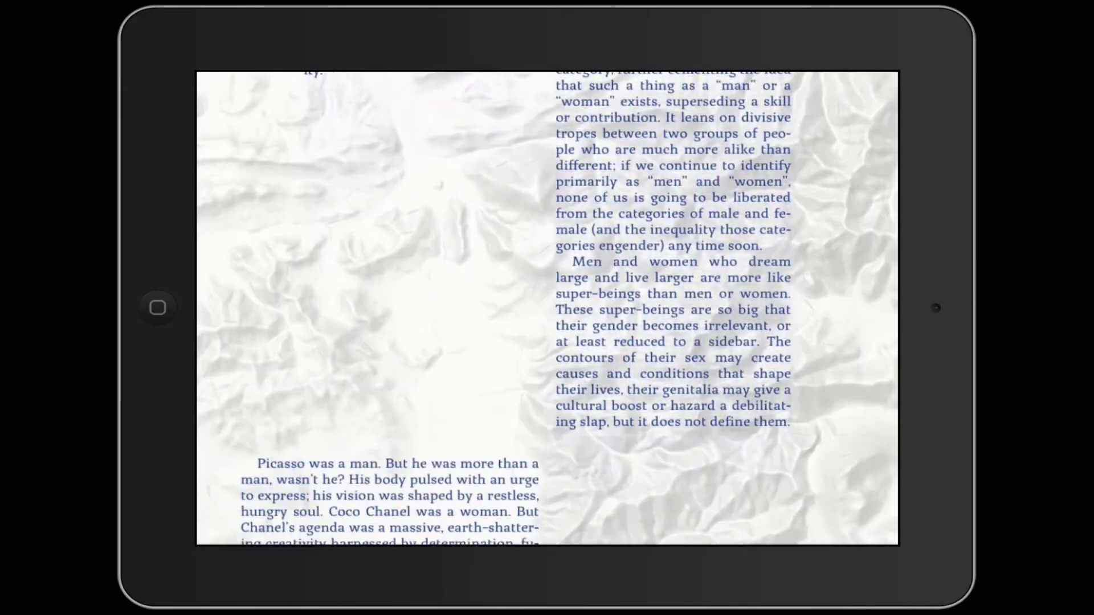
scroll(547, 307, down, 2)
scroll(547, 307, up, 6)
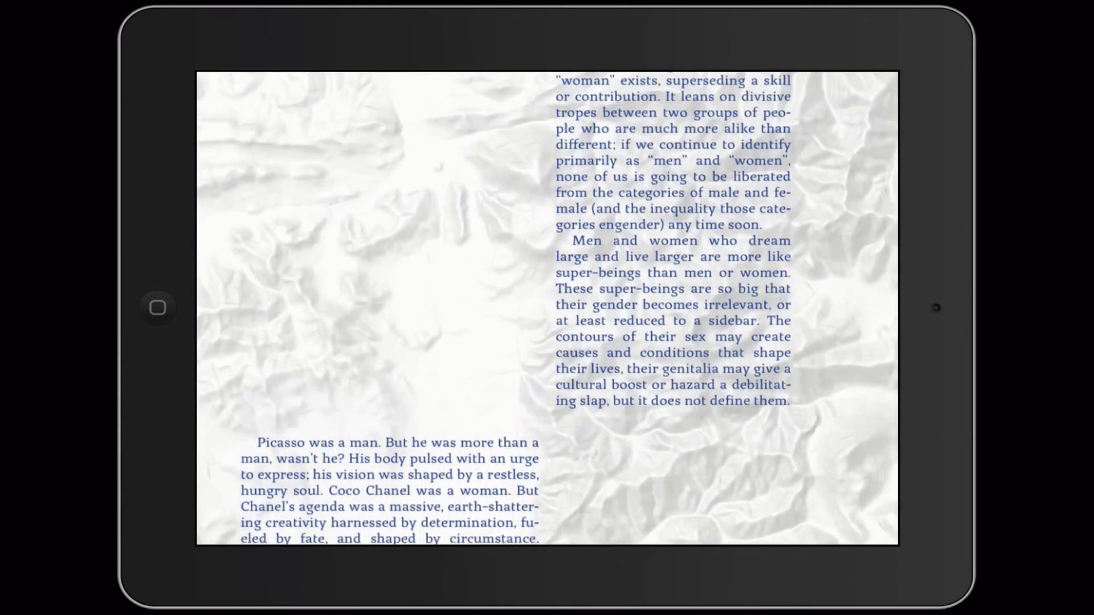
scroll(547, 307, down, 5)
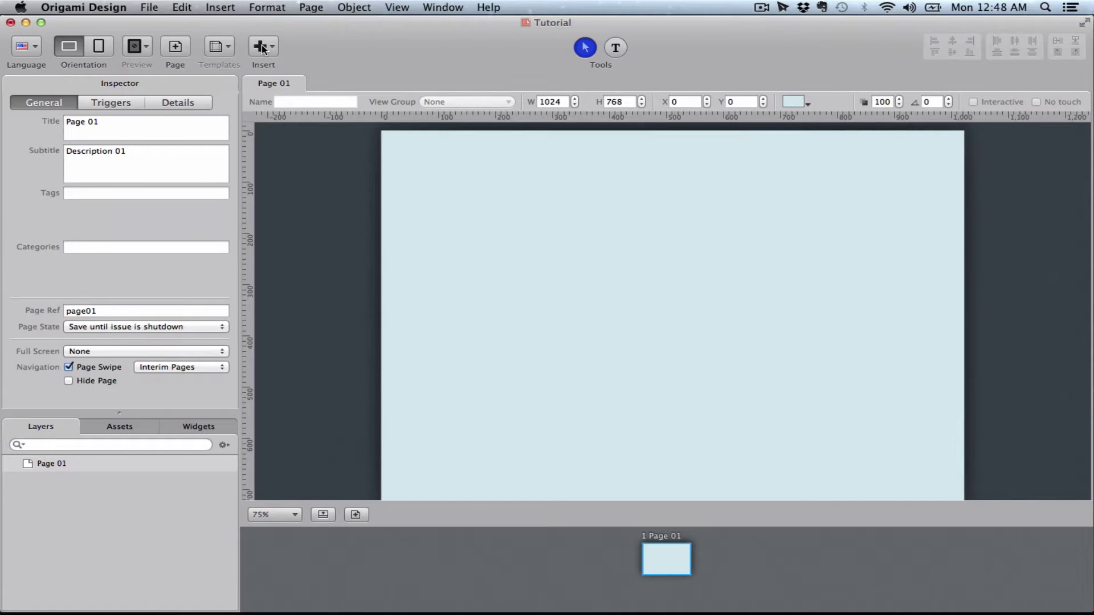
click(262, 48)
click(341, 190)
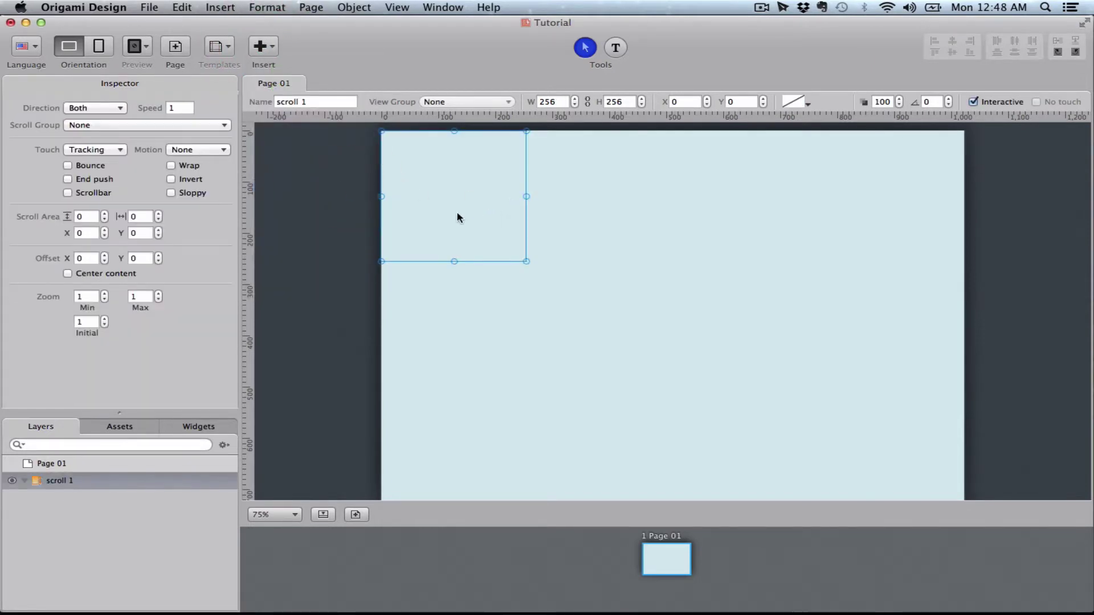
double_click(547, 101)
text(10)
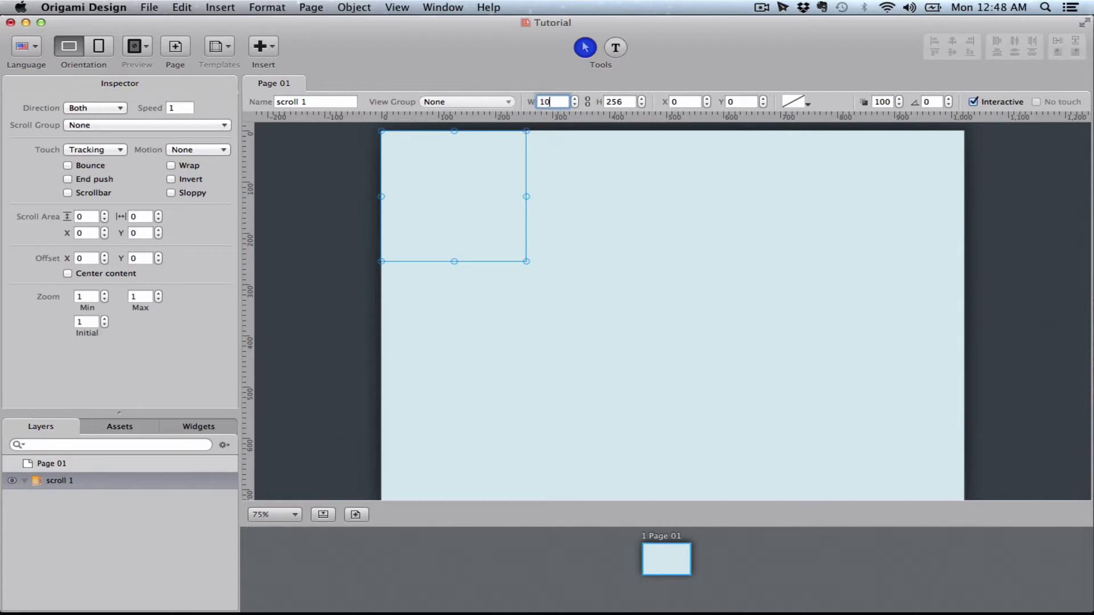
text(24)
key(Return)
double_click(607, 101)
text(768)
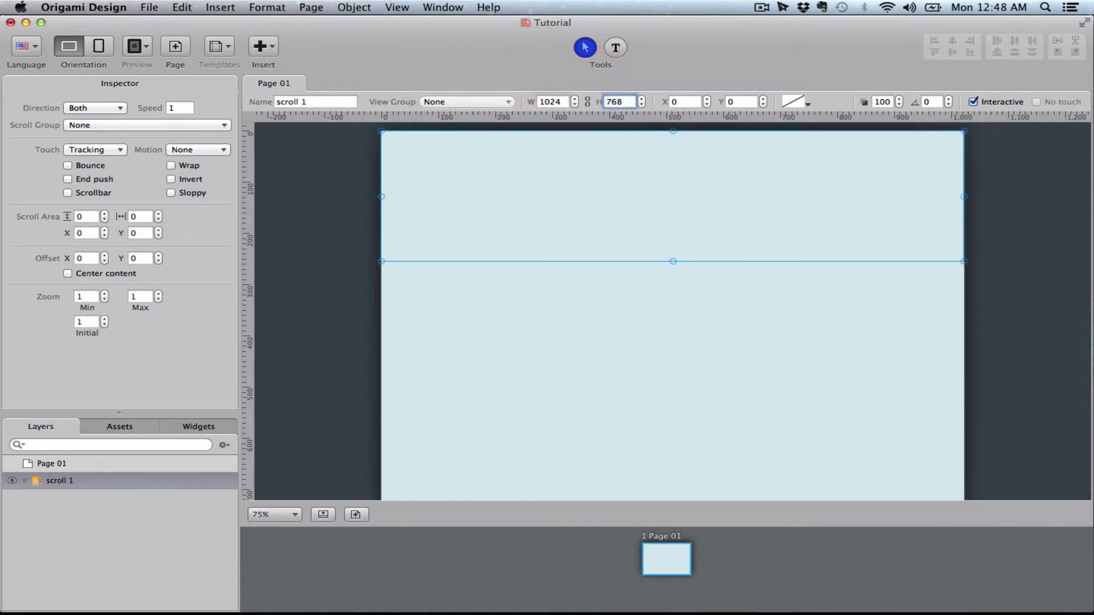
key(Return)
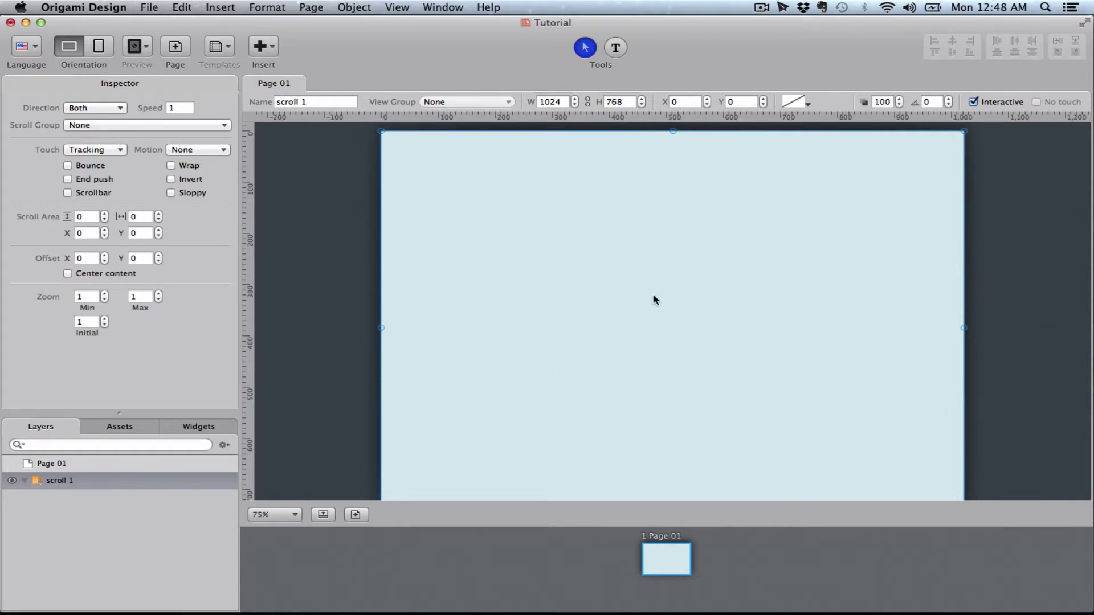
Set the scroll container's direction to Horizontal
click(121, 126)
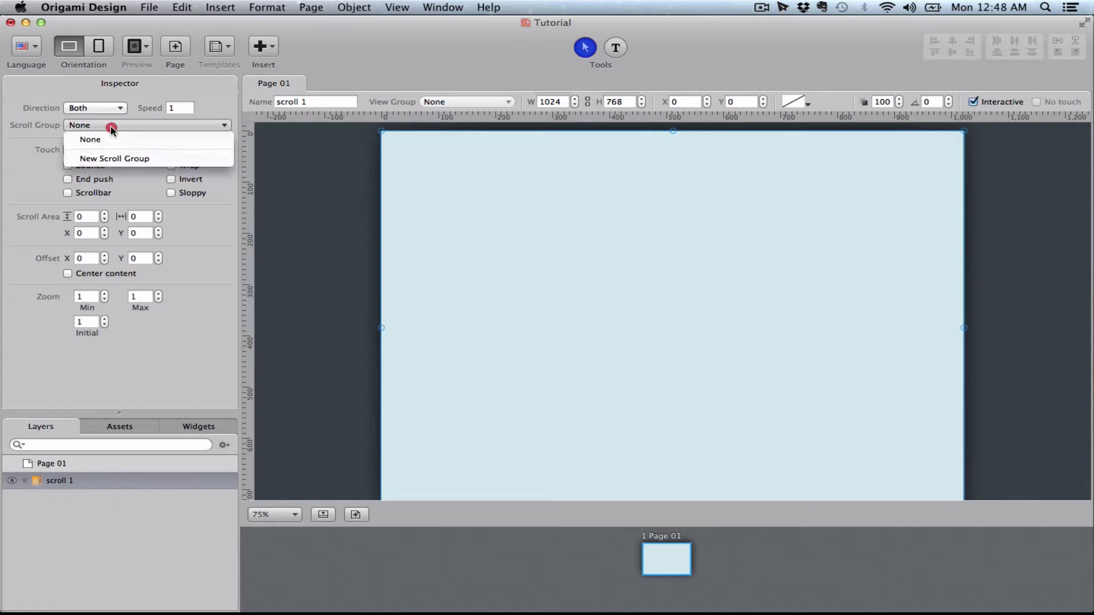
click(96, 108)
click(94, 108)
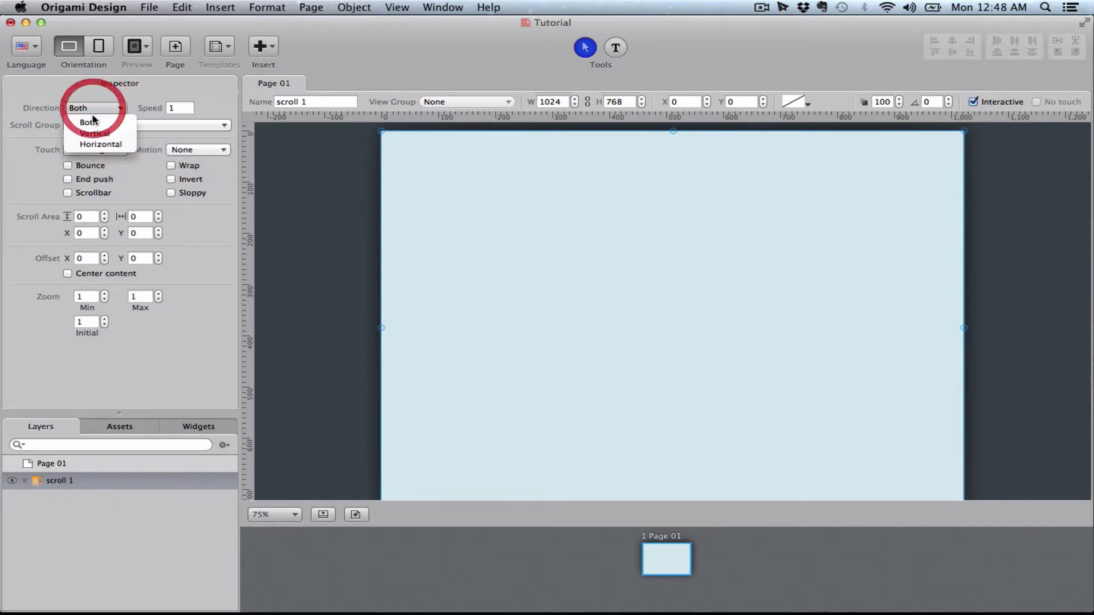
click(99, 144)
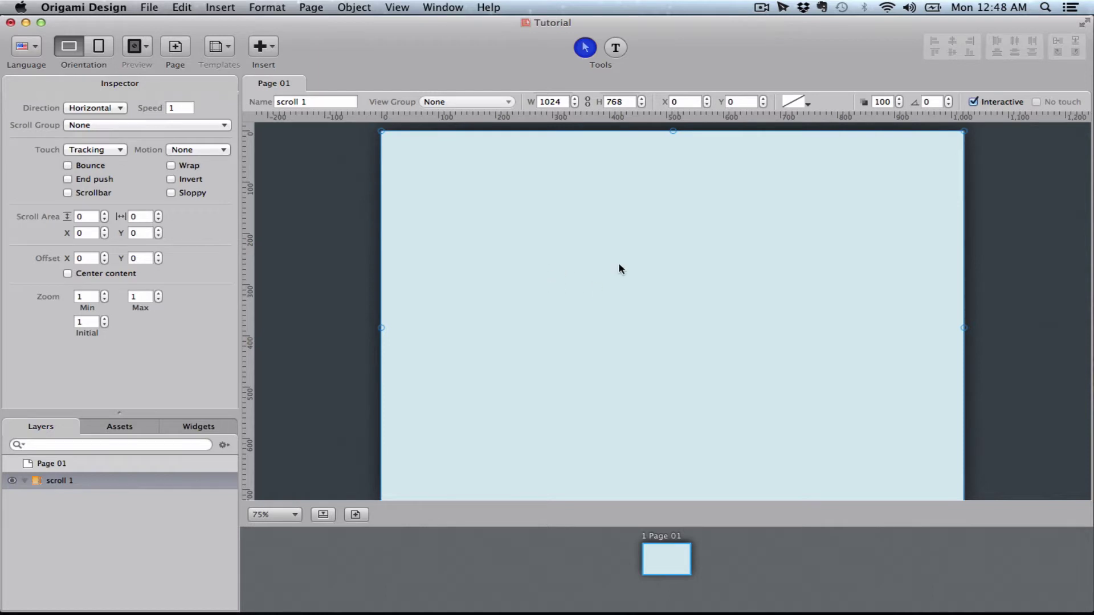
Open scroll 1 and set its content area to 2500 wide by 768 high
double_click(572, 259)
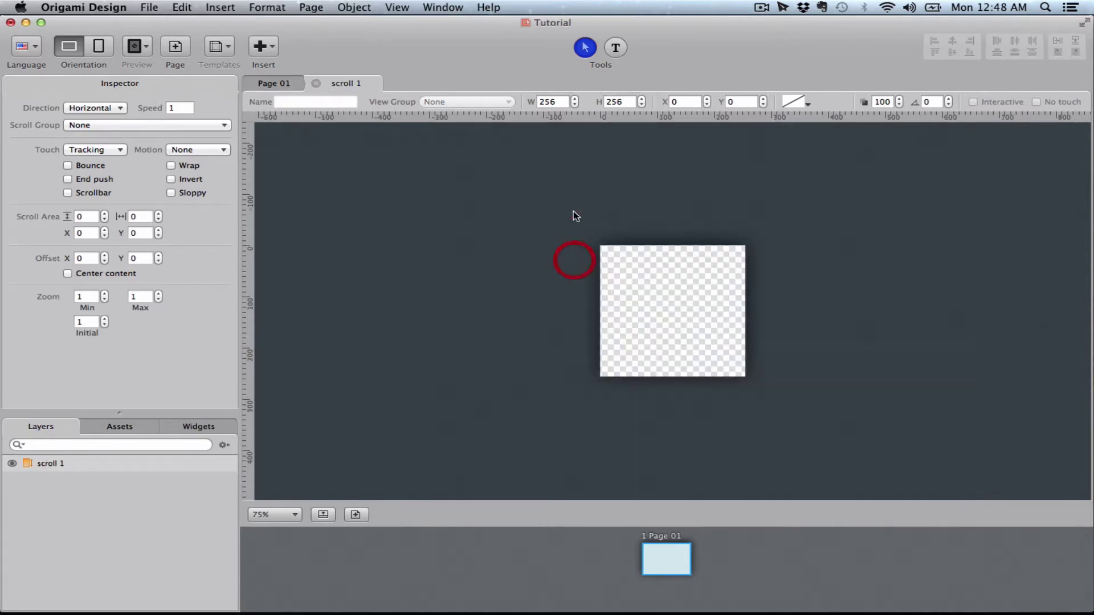
double_click(558, 102)
text(2)
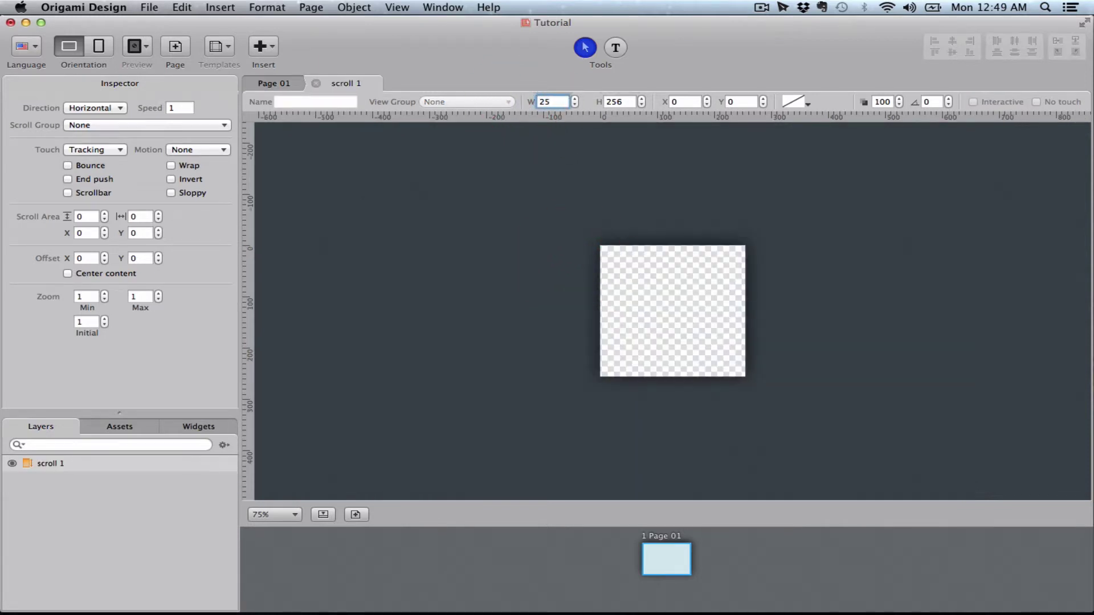
text(500)
key(Return)
key(Tab)
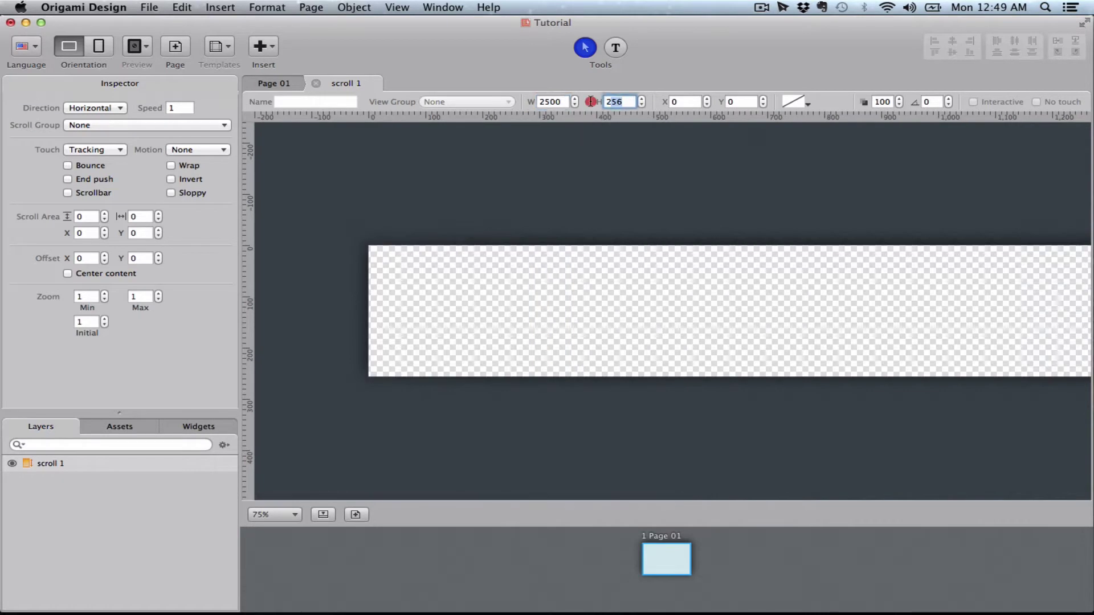
click(583, 102)
text(768)
key(Return)
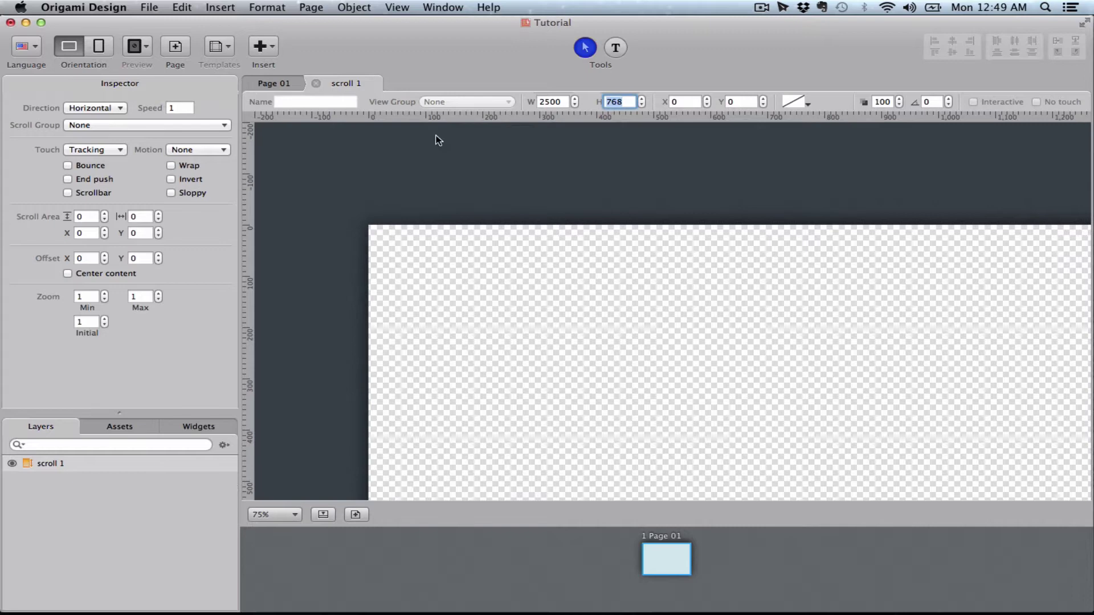
Back on Page 01, duplicate the scroll 1 container
click(286, 83)
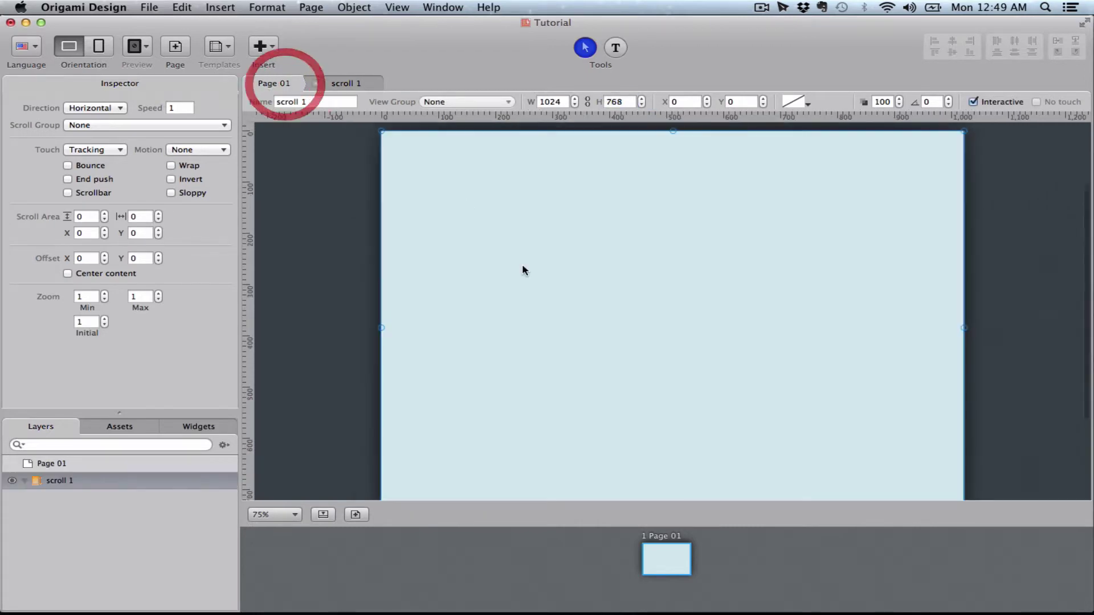
click(433, 318)
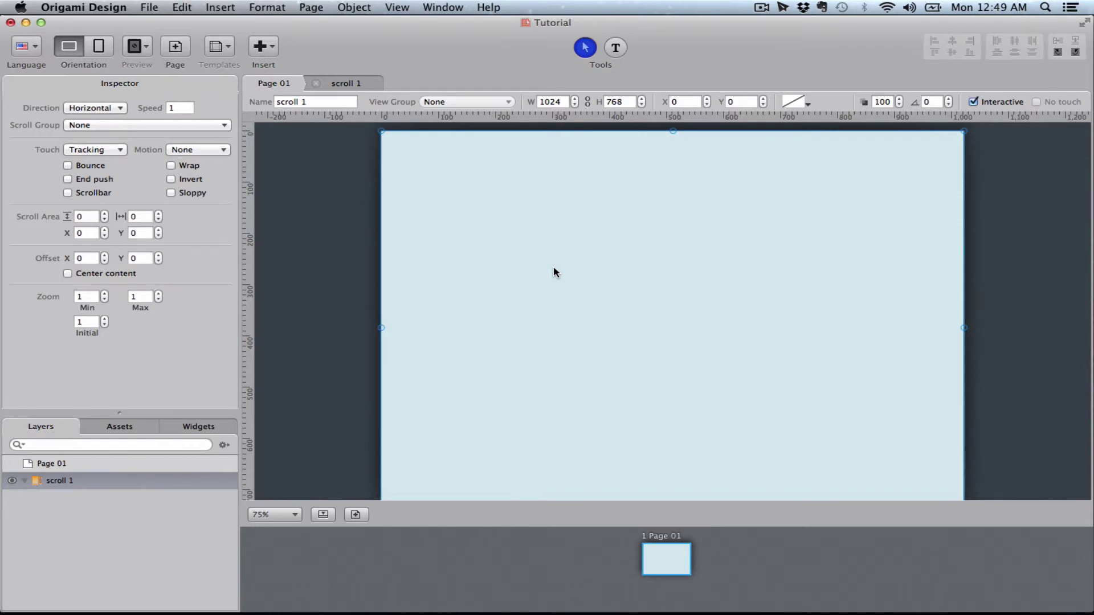
key(super+d)
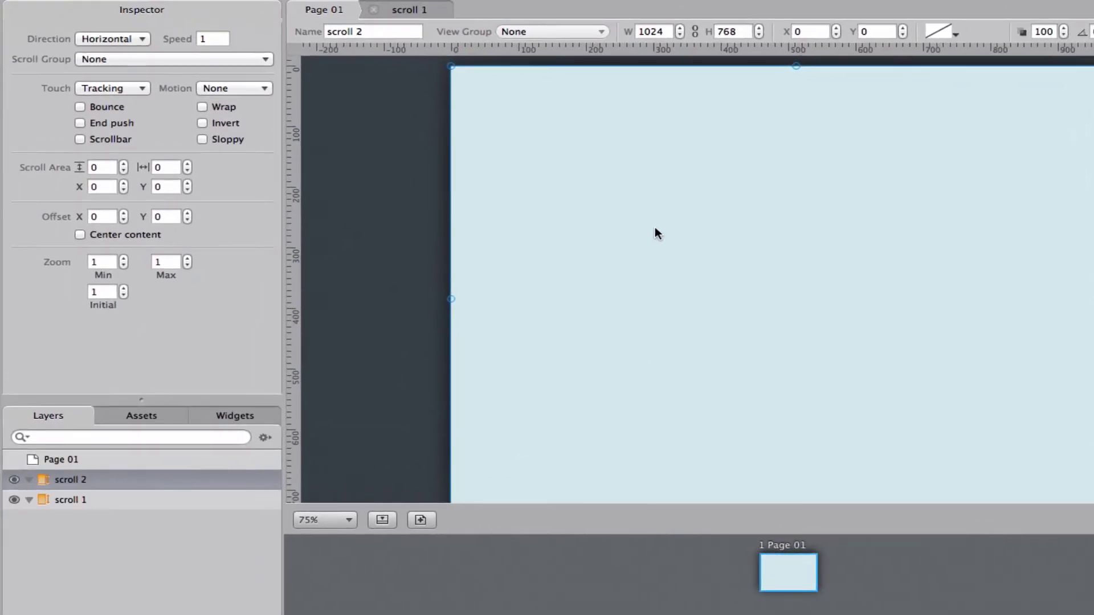
key(super+d)
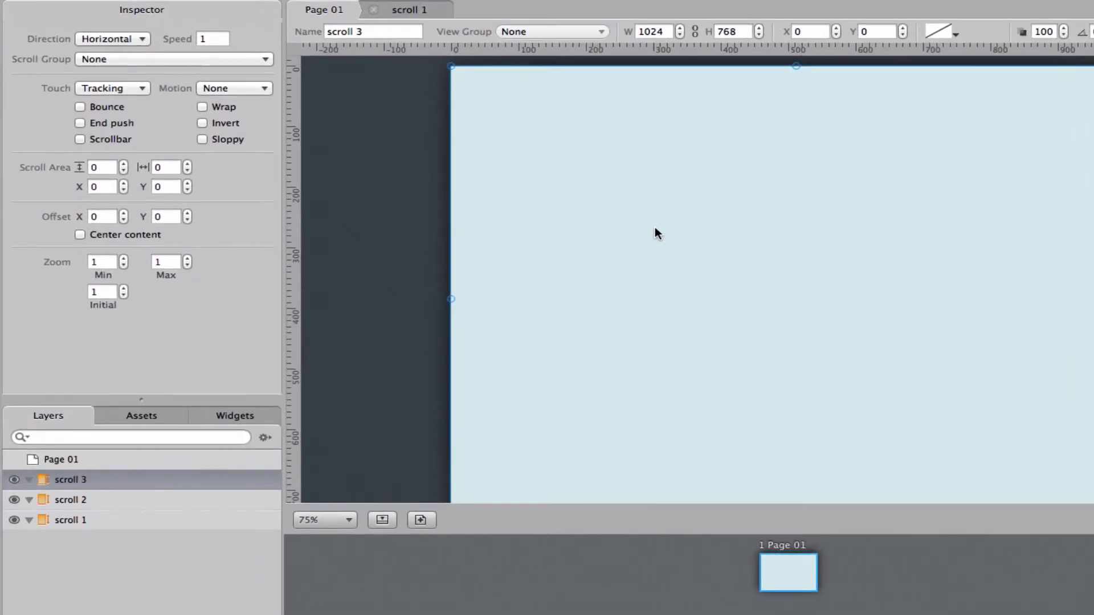
Create a new scroll group, sGroup 1, for scroll 1
click(101, 518)
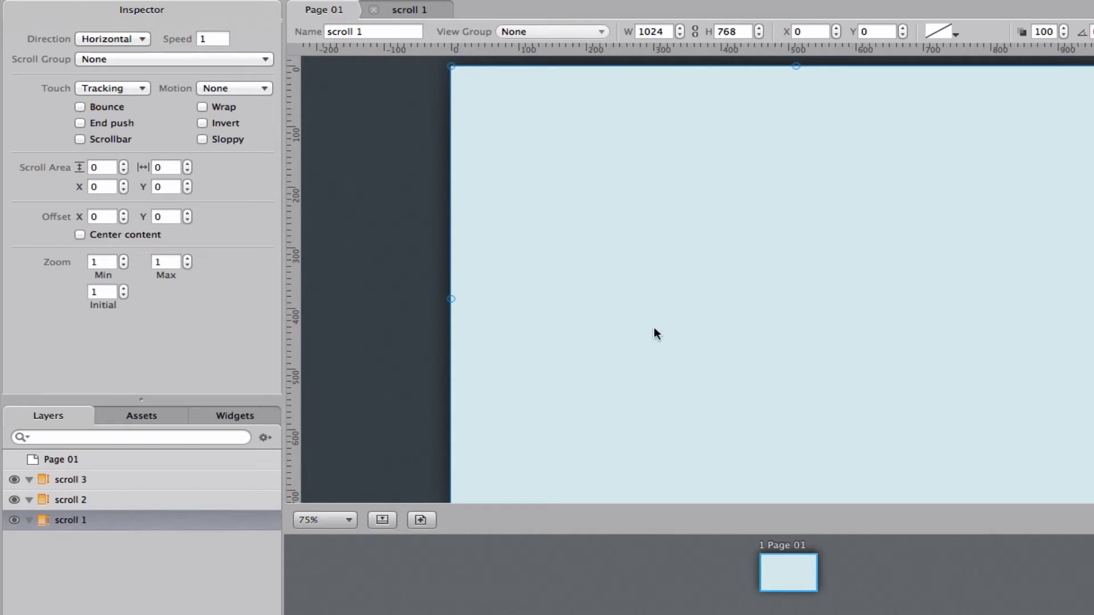
click(182, 60)
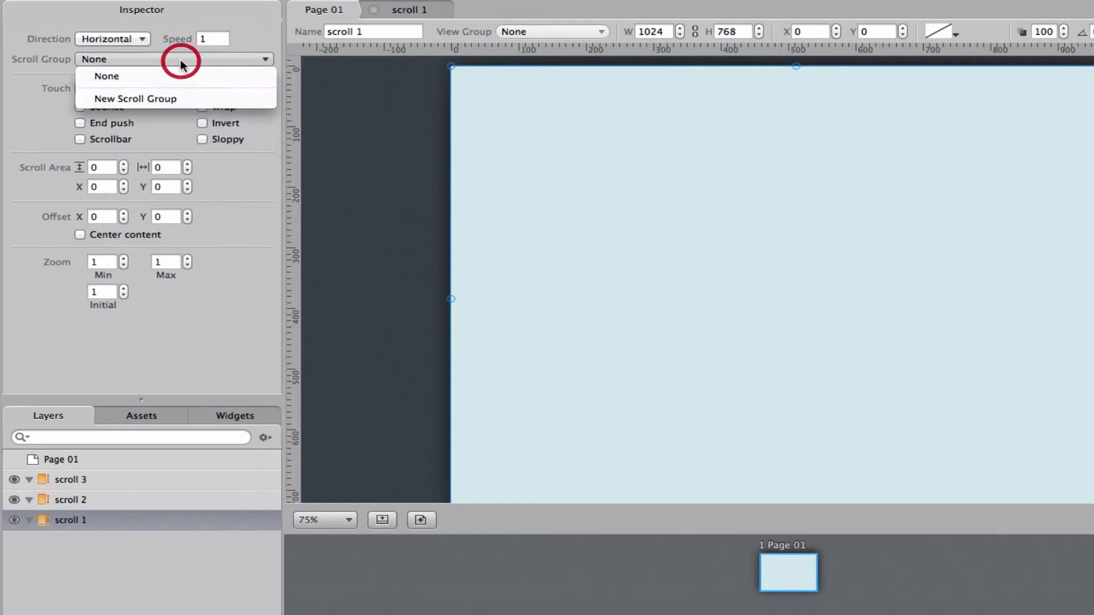
click(166, 99)
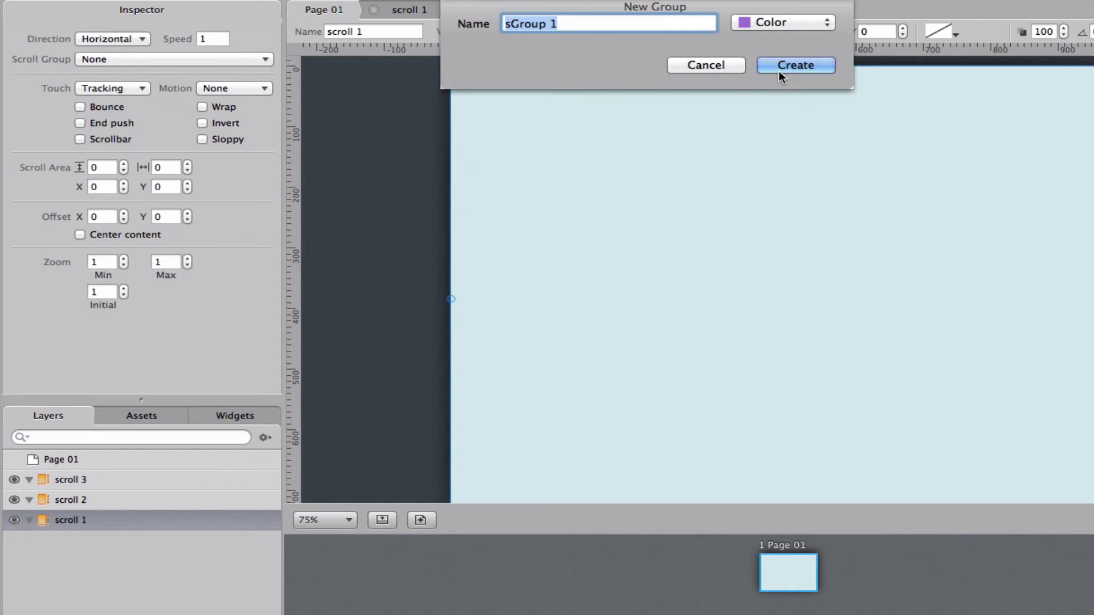
click(780, 67)
Keep scroll 2 horizontal-only and add it to sGroup 1
click(80, 500)
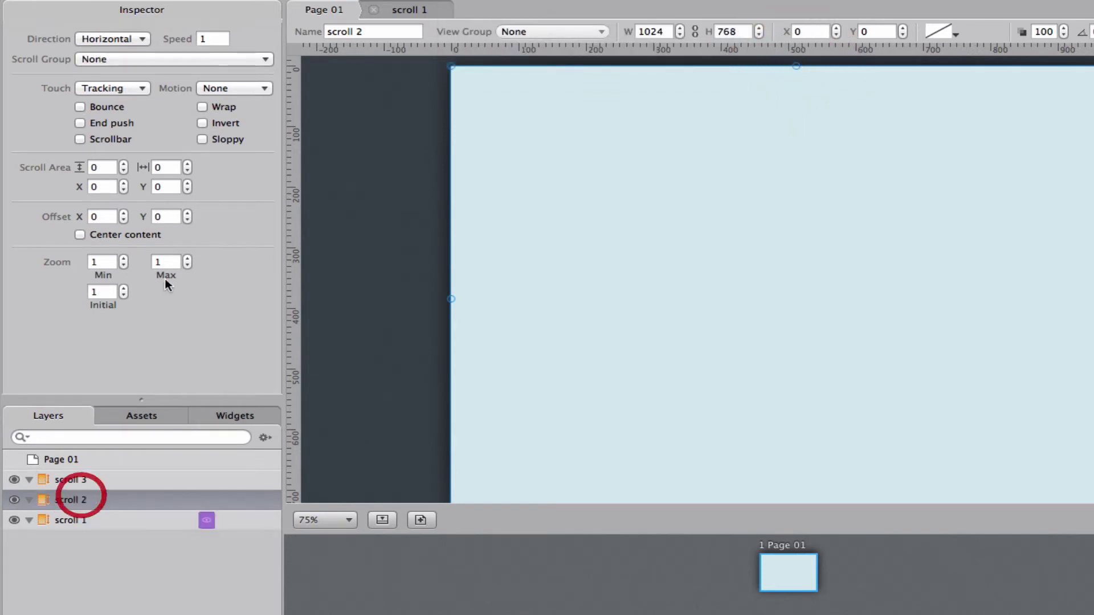
click(139, 59)
click(147, 86)
click(135, 44)
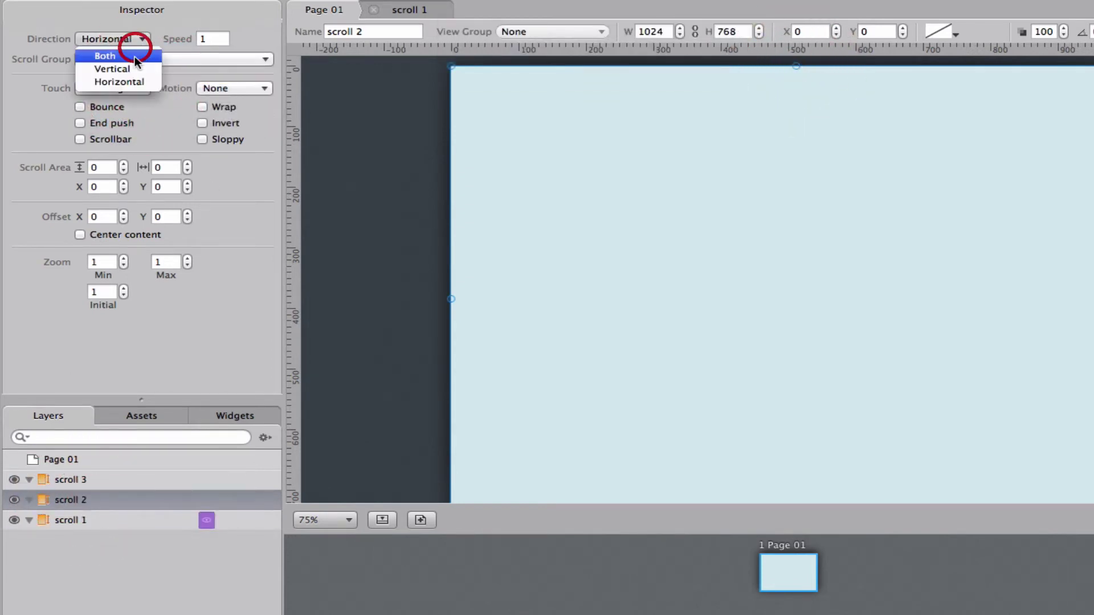
click(136, 56)
click(138, 40)
click(136, 82)
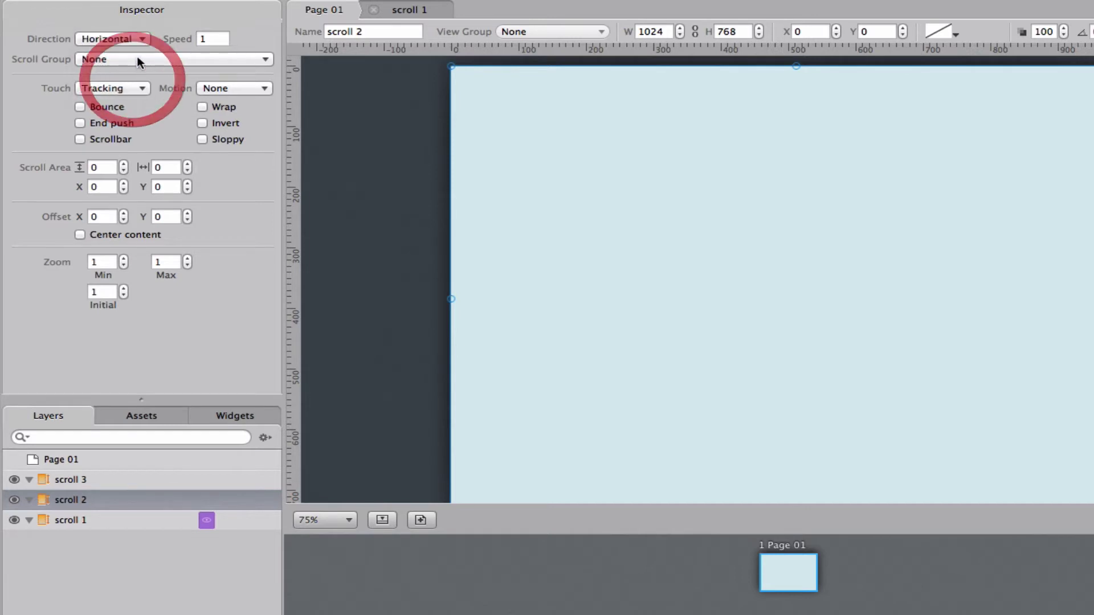
click(140, 59)
click(135, 73)
Add scroll 3 to sGroup 1, then reselect scroll 1
click(108, 481)
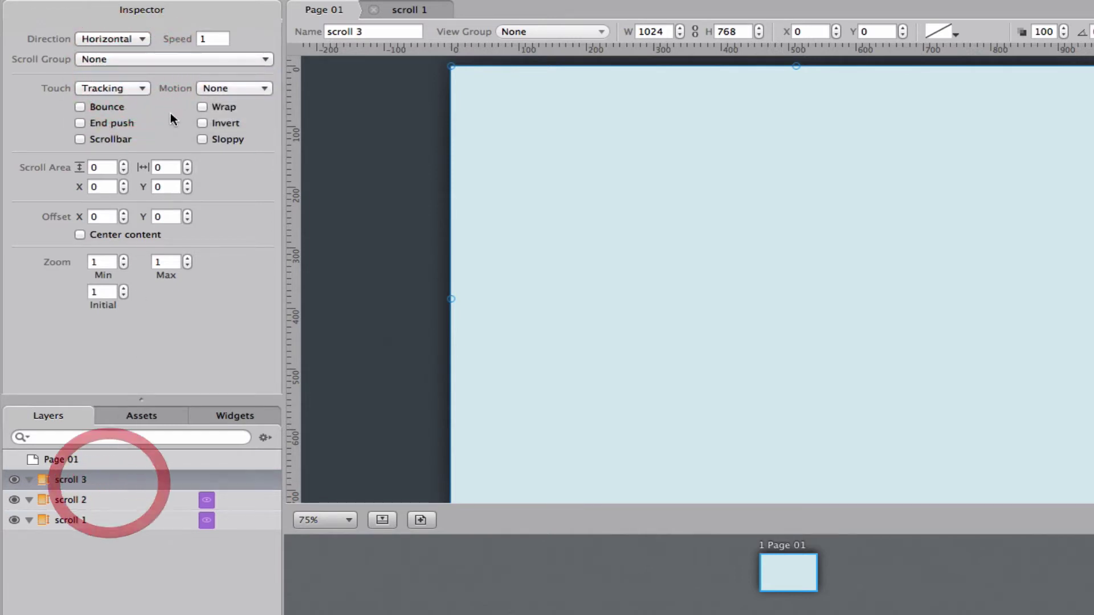
click(136, 59)
click(144, 76)
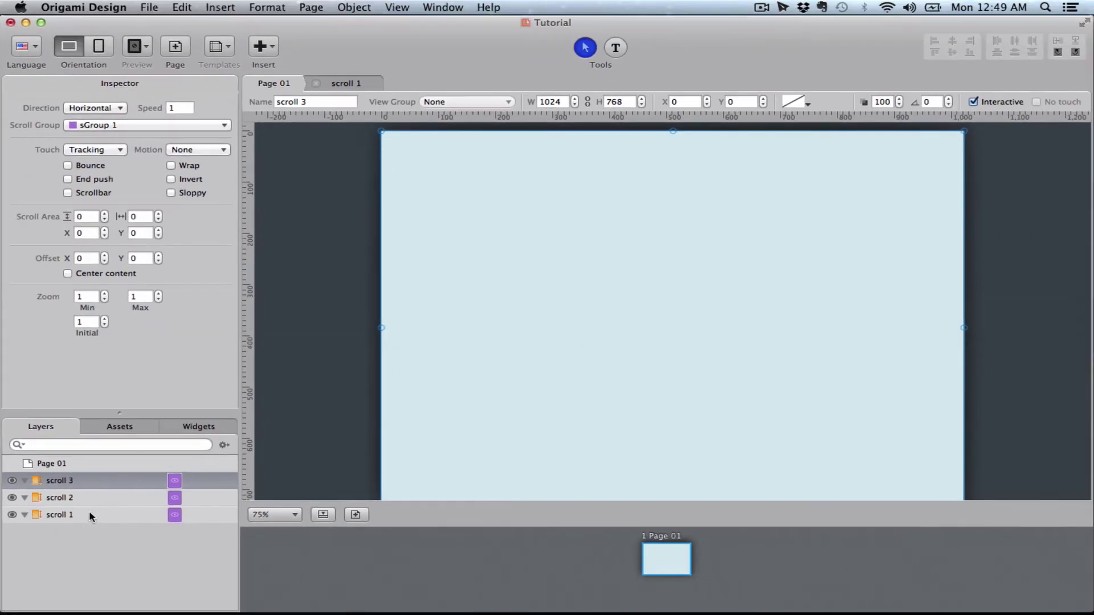
click(87, 514)
Load background_left.png as a new image inside scroll 1
double_click(88, 515)
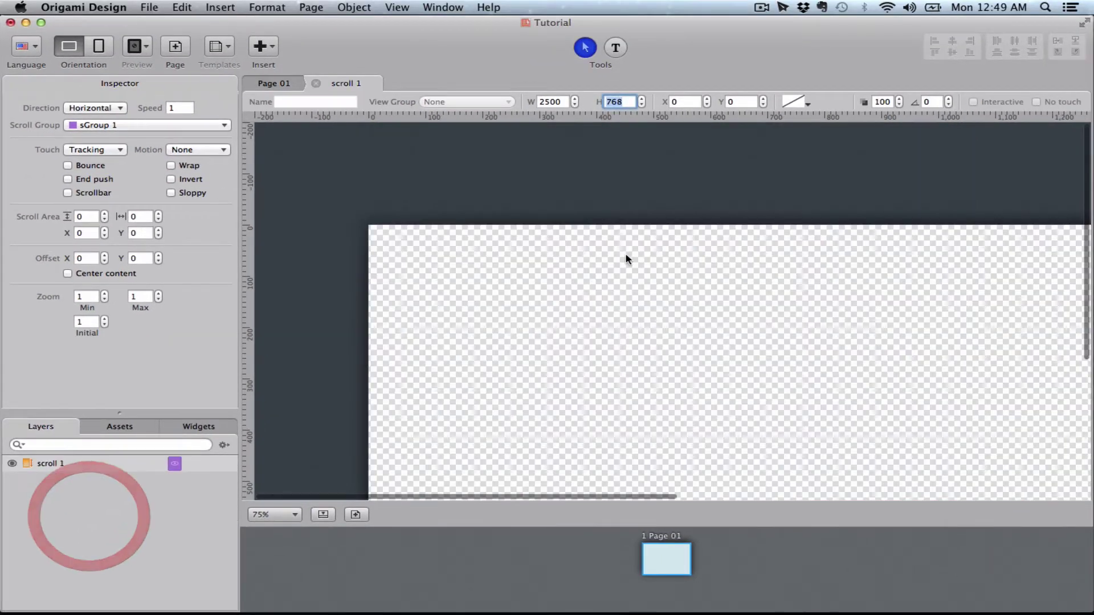
click(265, 49)
click(281, 67)
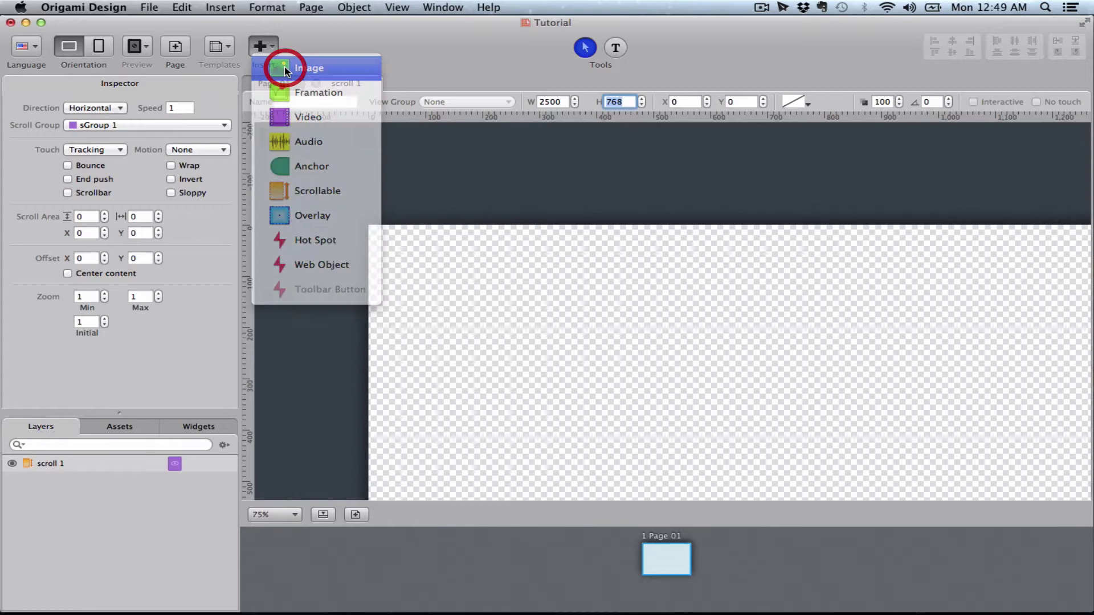
click(671, 310)
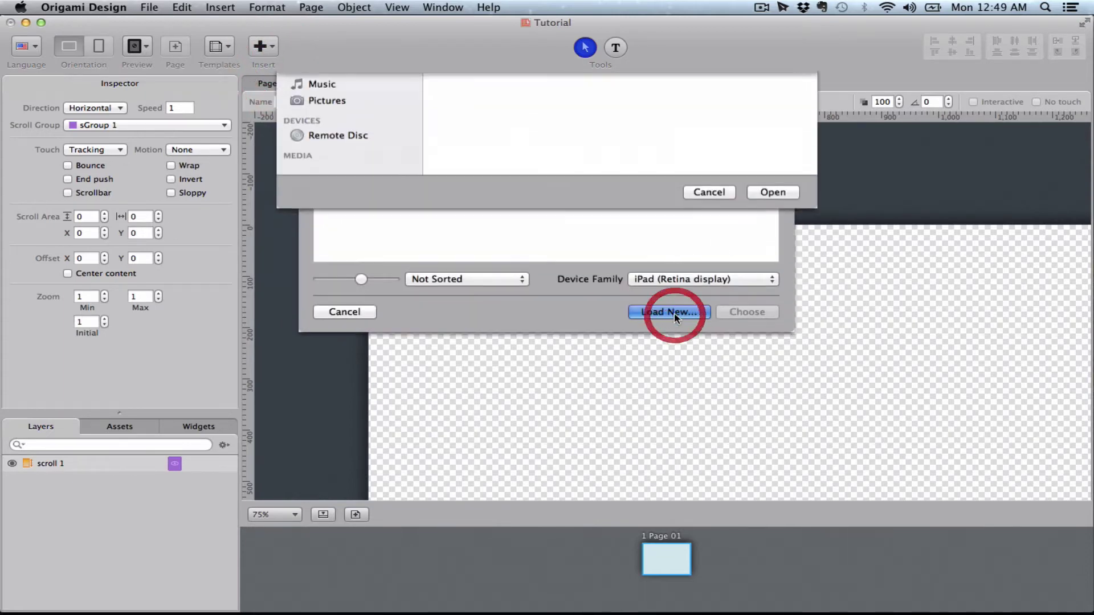
double_click(499, 134)
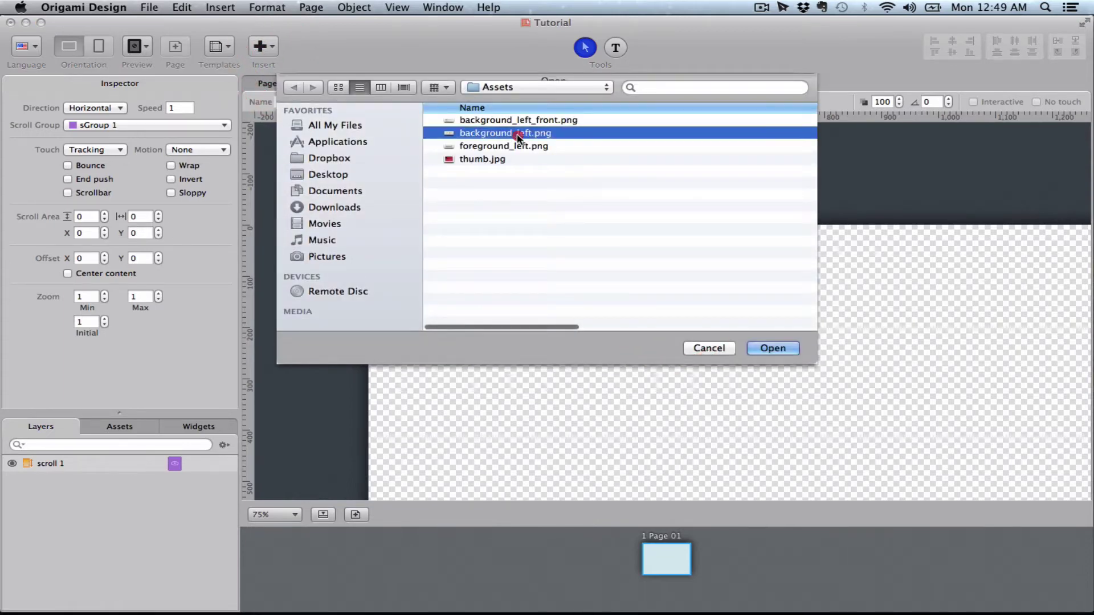
click(590, 294)
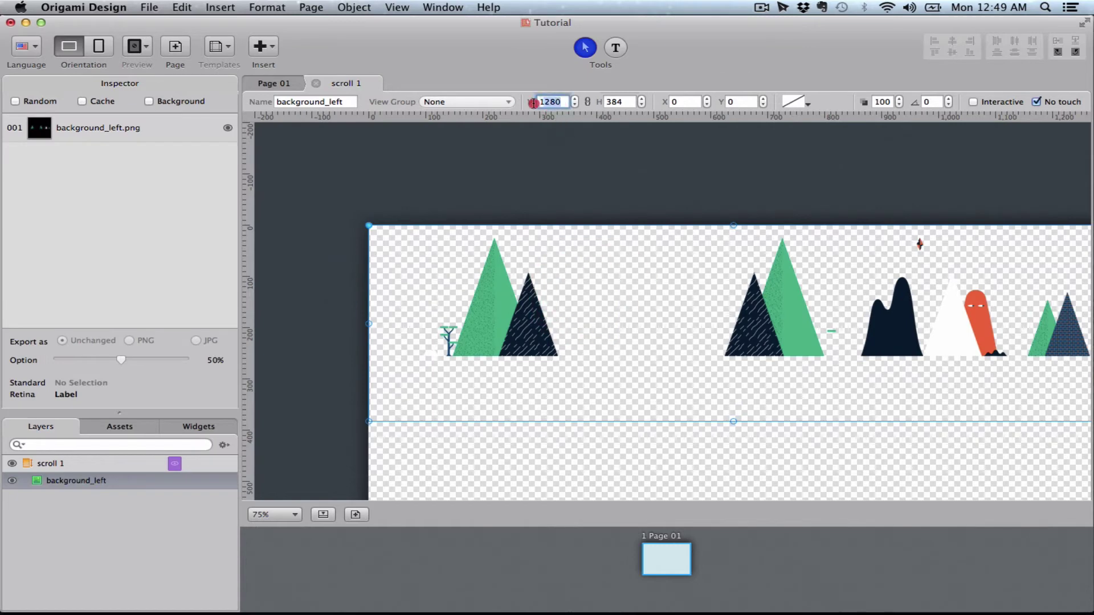
Set the image width to 2560, then return to Page 01
double_click(548, 101)
text(256)
key(Return)
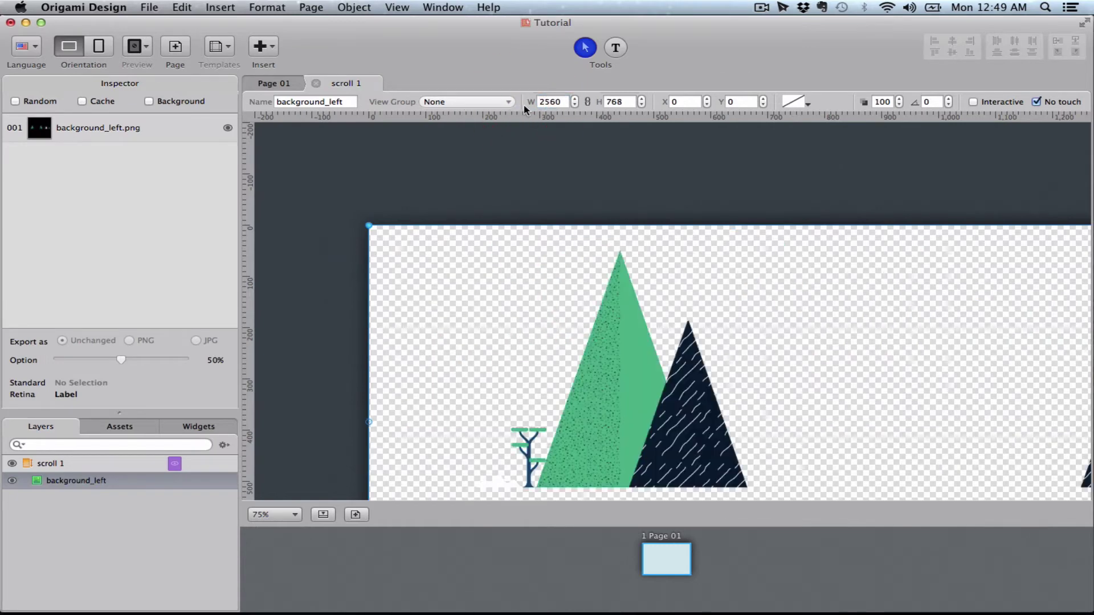
click(663, 191)
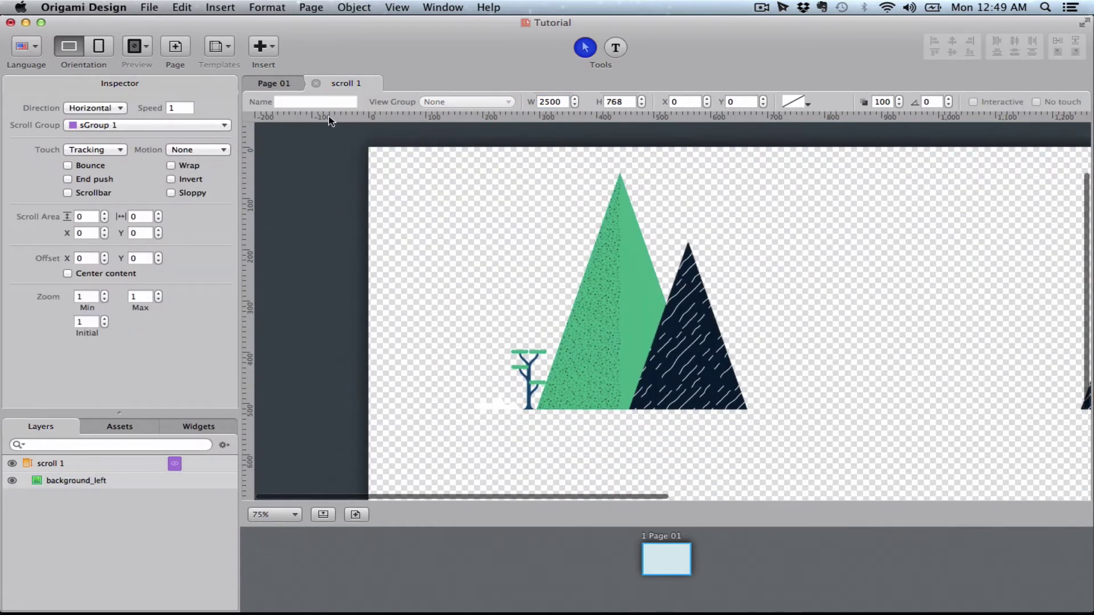
click(288, 85)
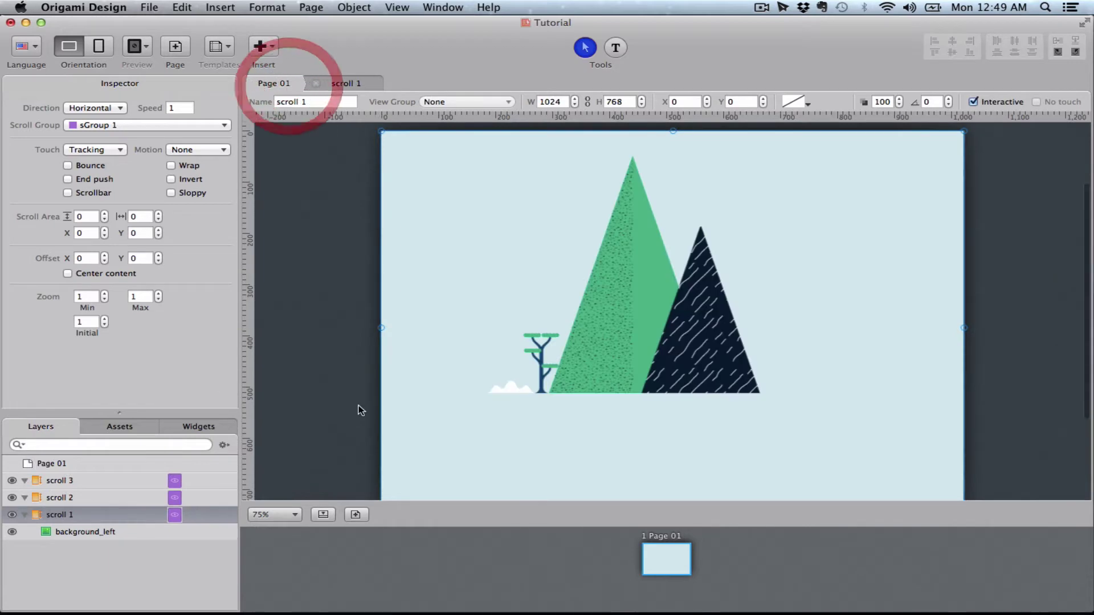
Preview and load background_left_front.png as a new image inside scroll 2
double_click(97, 501)
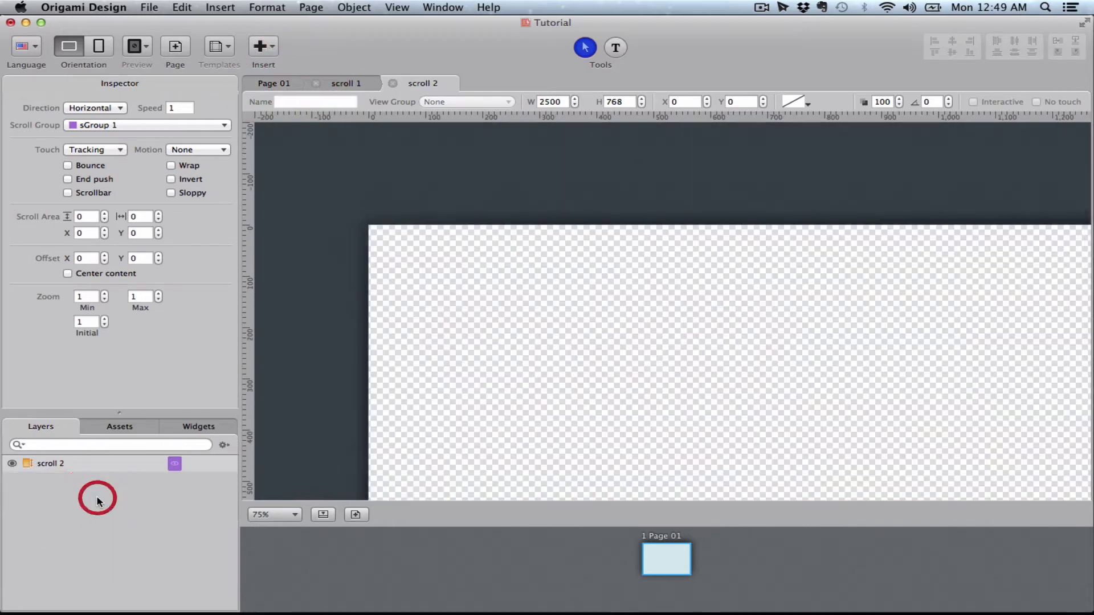
click(263, 46)
click(280, 69)
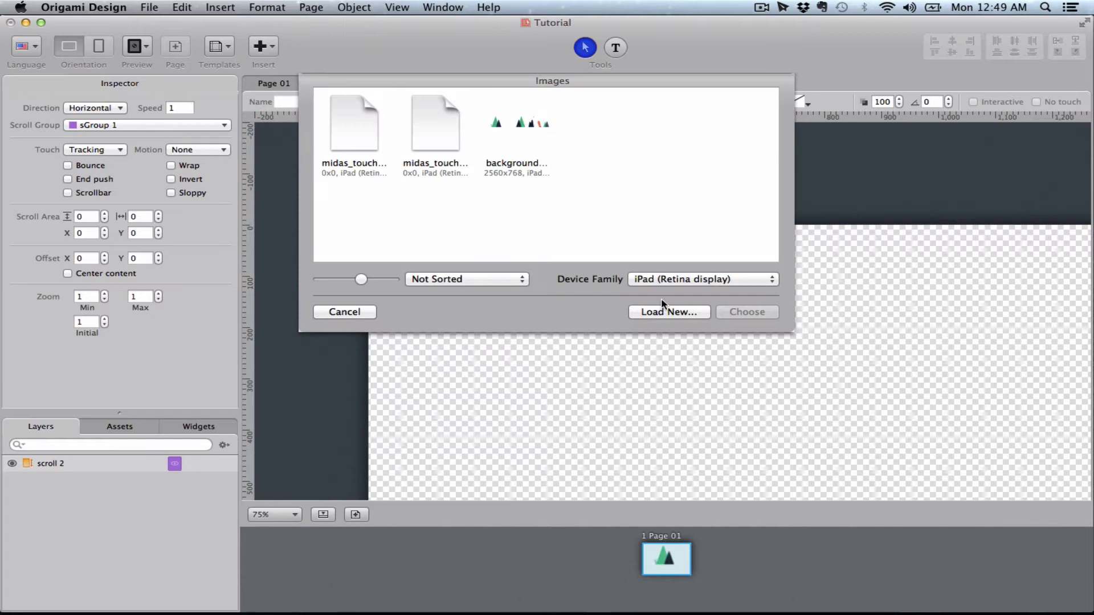
click(665, 313)
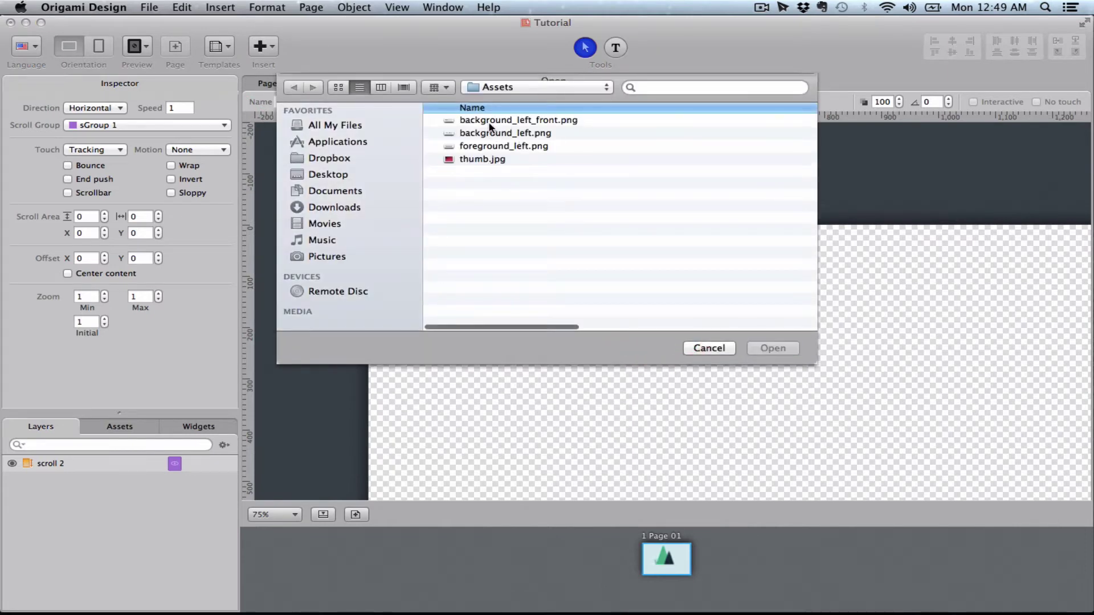
click(490, 124)
key(space)
key(space)
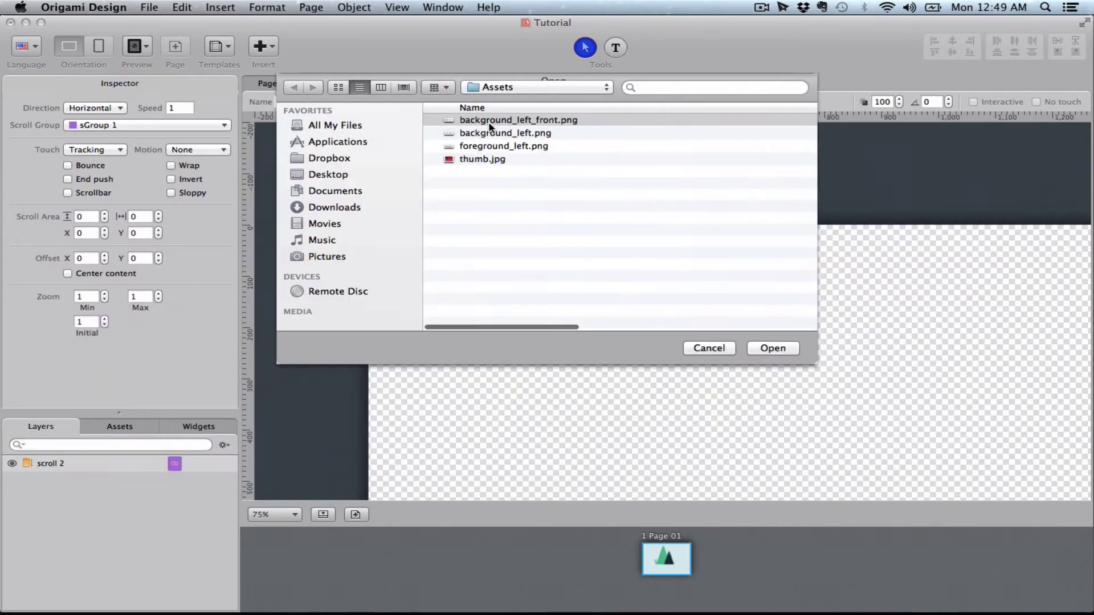
double_click(489, 124)
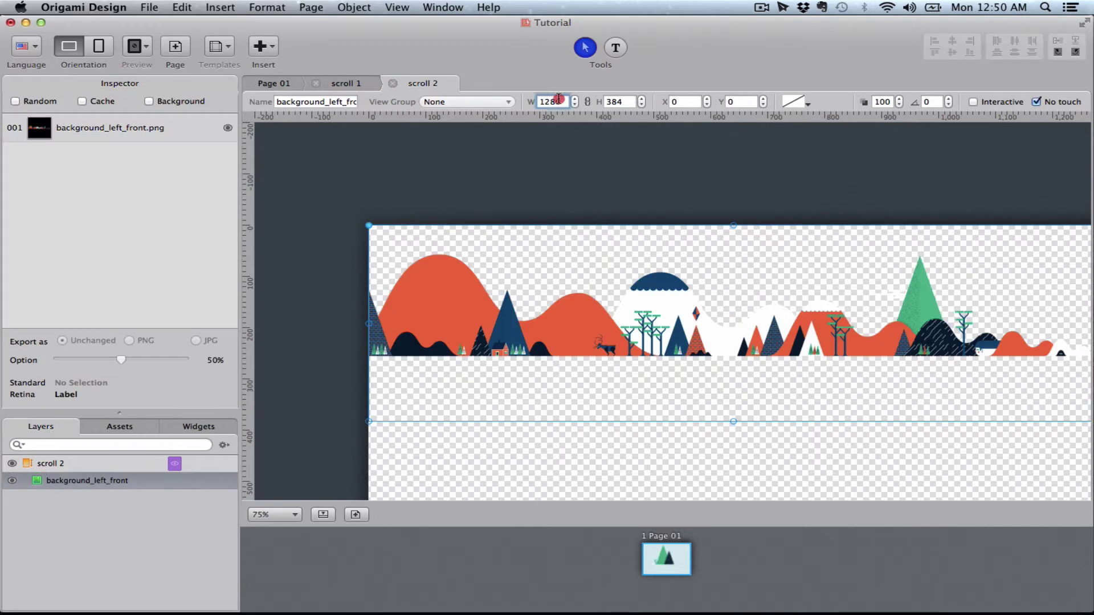
Resize the image to 2560 wide
click(557, 100)
double_click(531, 101)
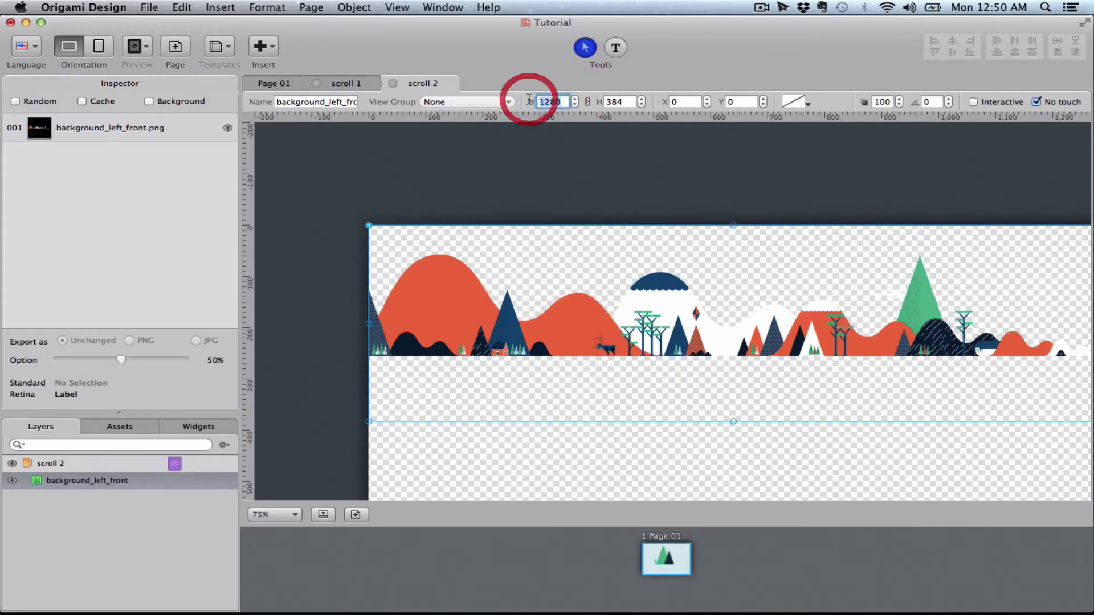
text(2560)
key(Return)
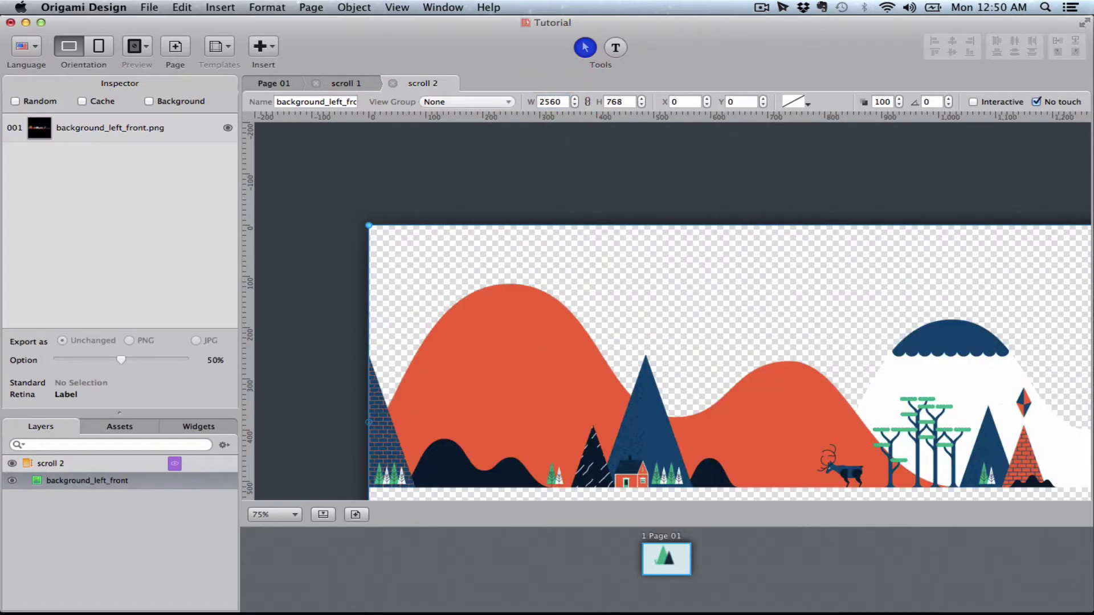
From Page 01, load foreground_left.png as a new image inside scroll 3
click(286, 86)
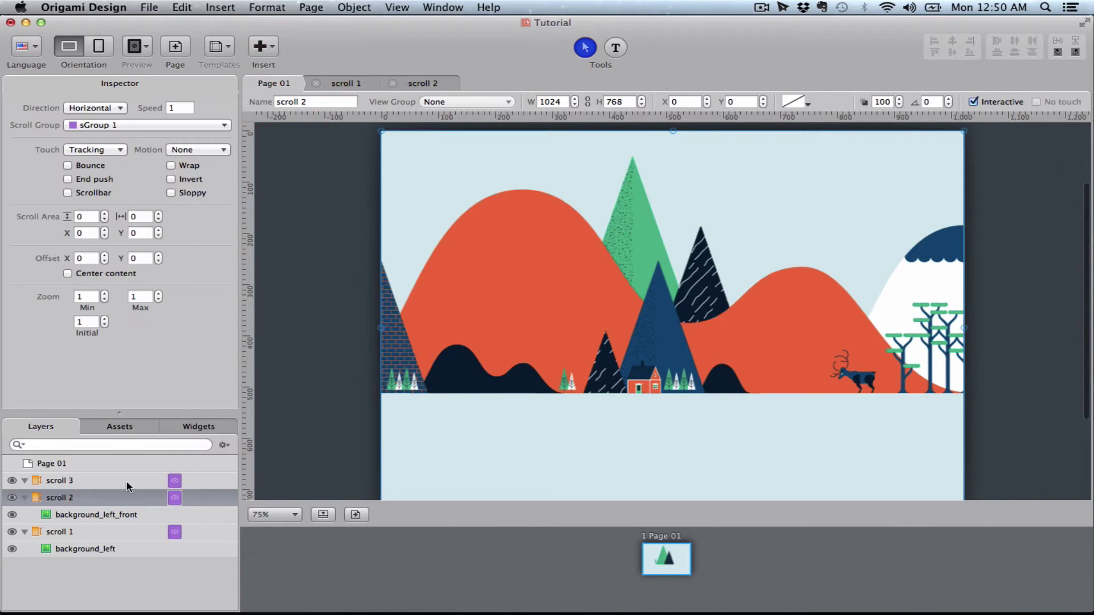
double_click(73, 482)
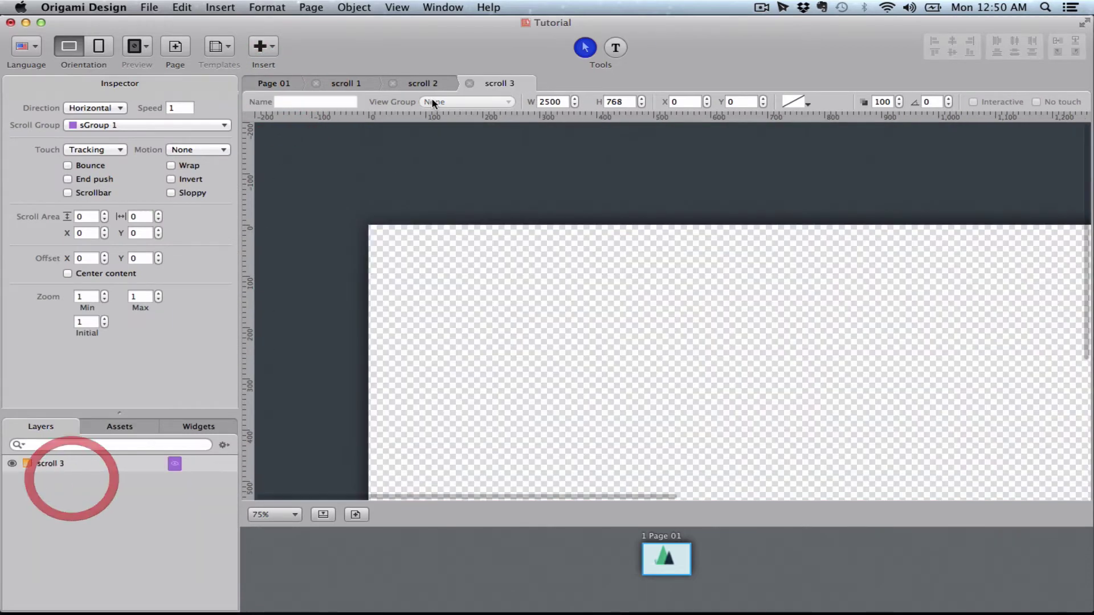
click(262, 46)
click(280, 69)
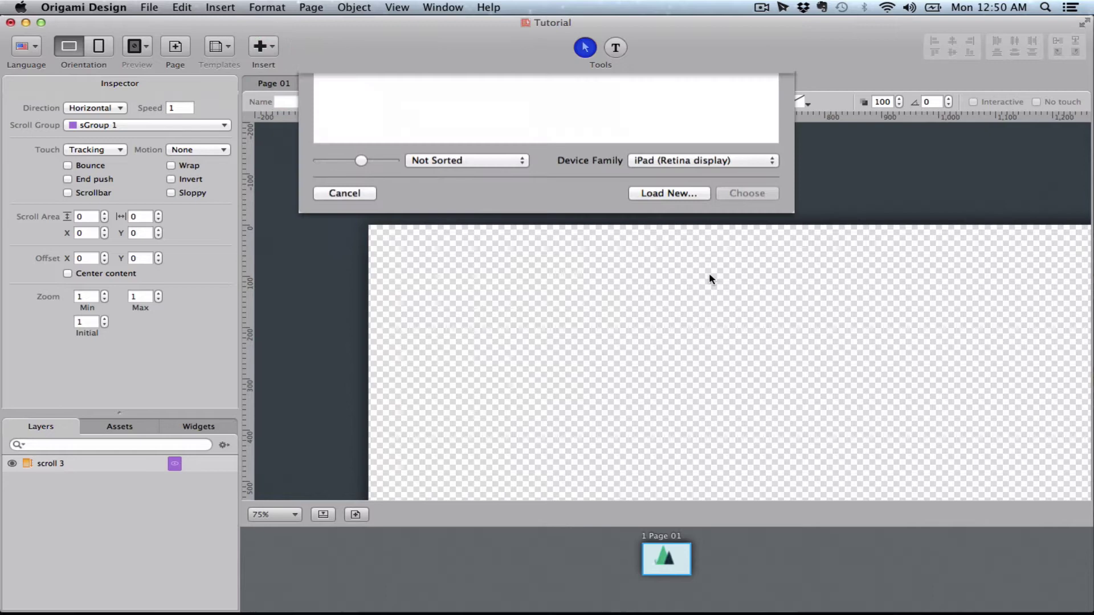
click(662, 310)
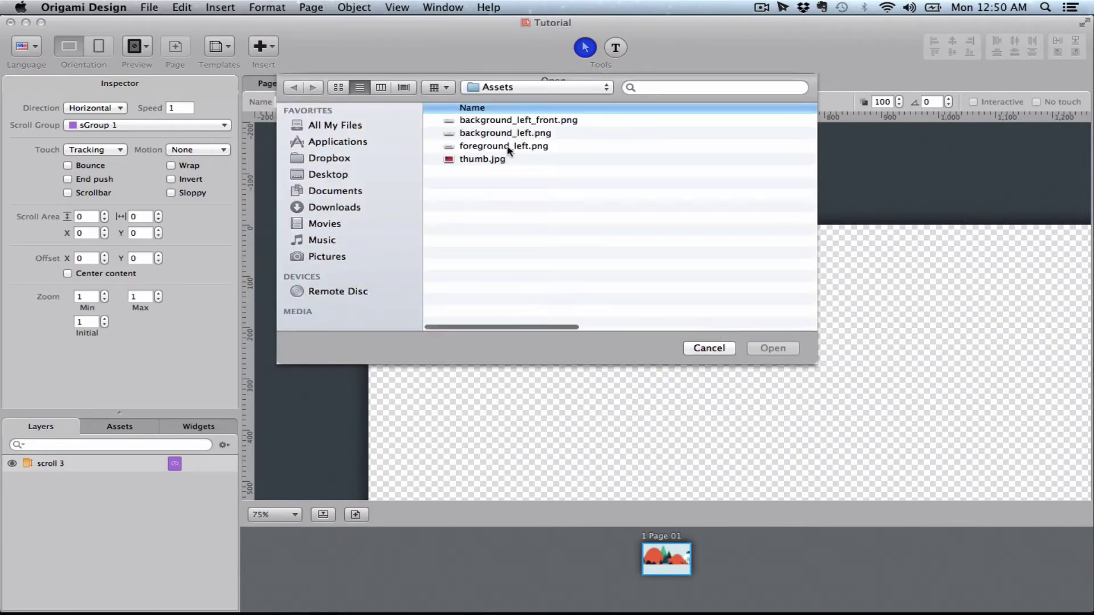
double_click(513, 147)
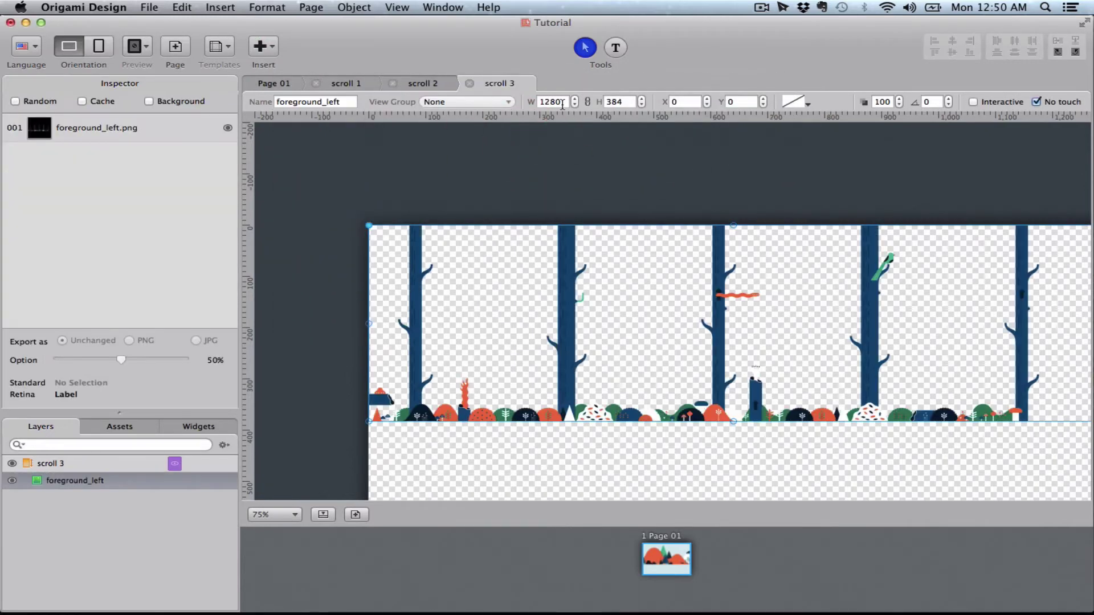
Resize foreground_left to 2560 wide
double_click(562, 104)
text(2)
key(Return)
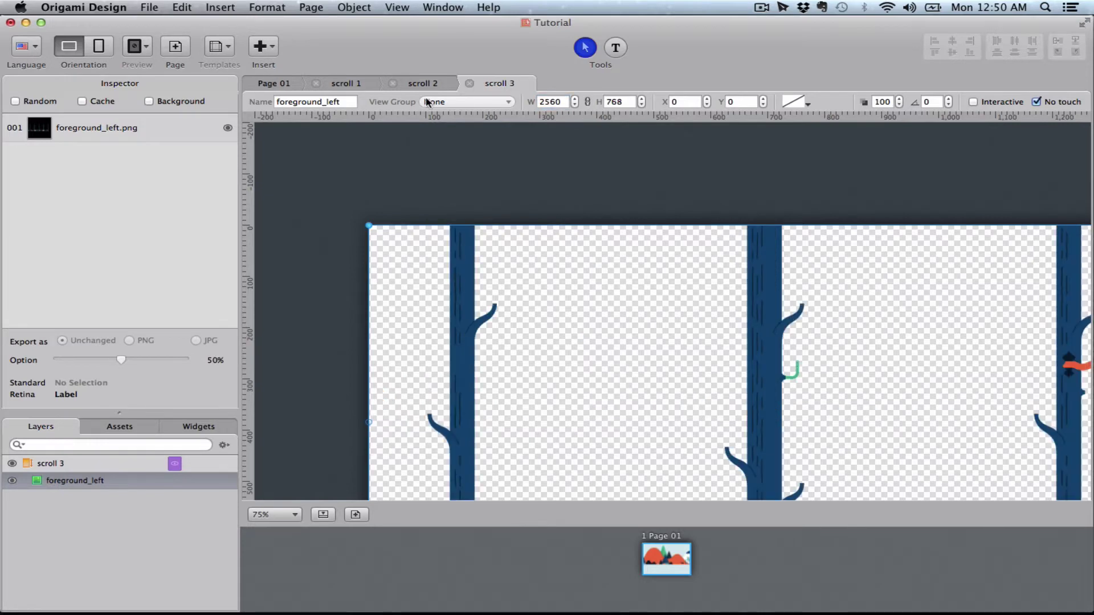
On Page 01, collapse the scroll 3, 2 and 1 layer groups
click(285, 84)
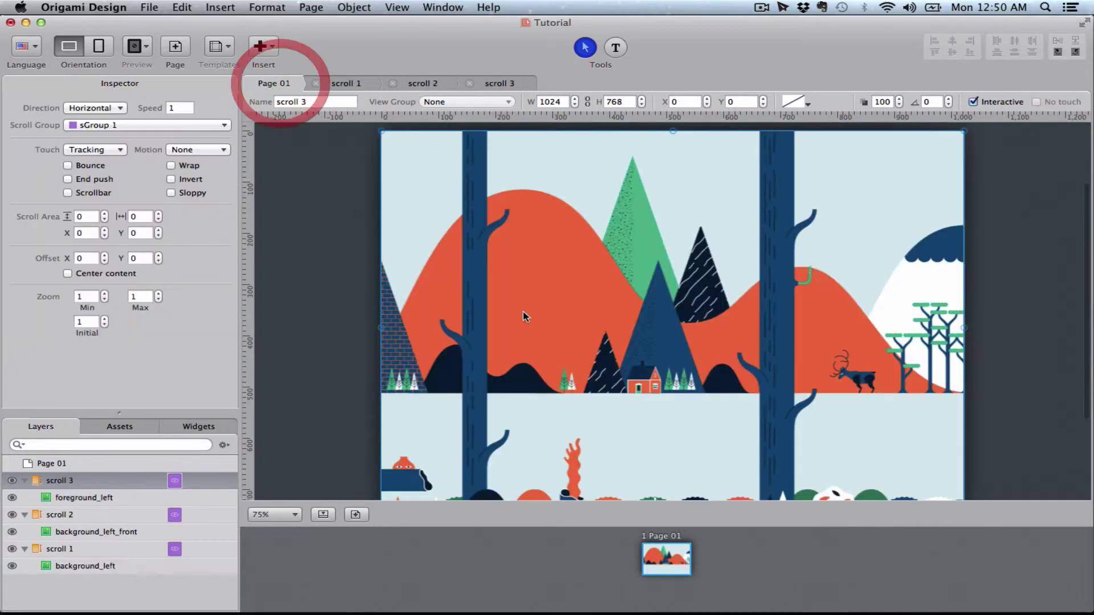
scroll(268, 303, down, 3)
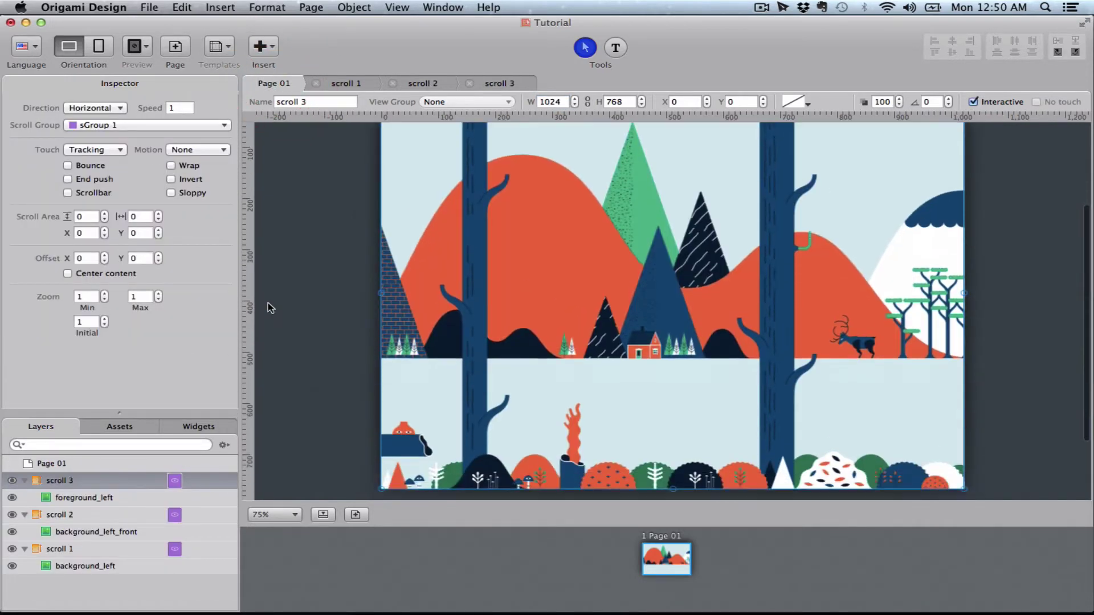
click(25, 480)
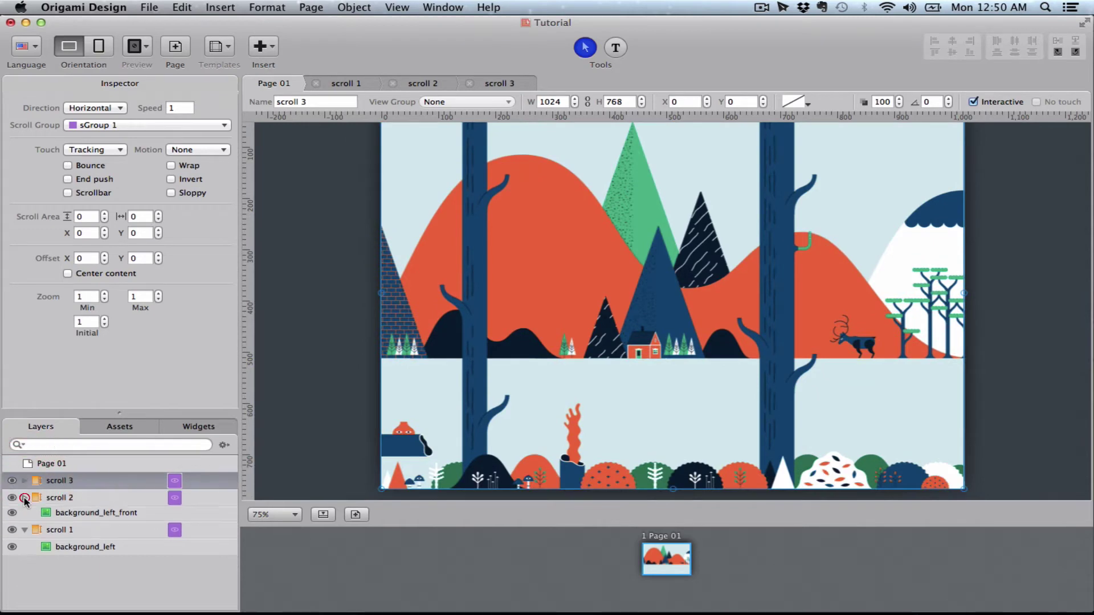
click(24, 498)
click(25, 514)
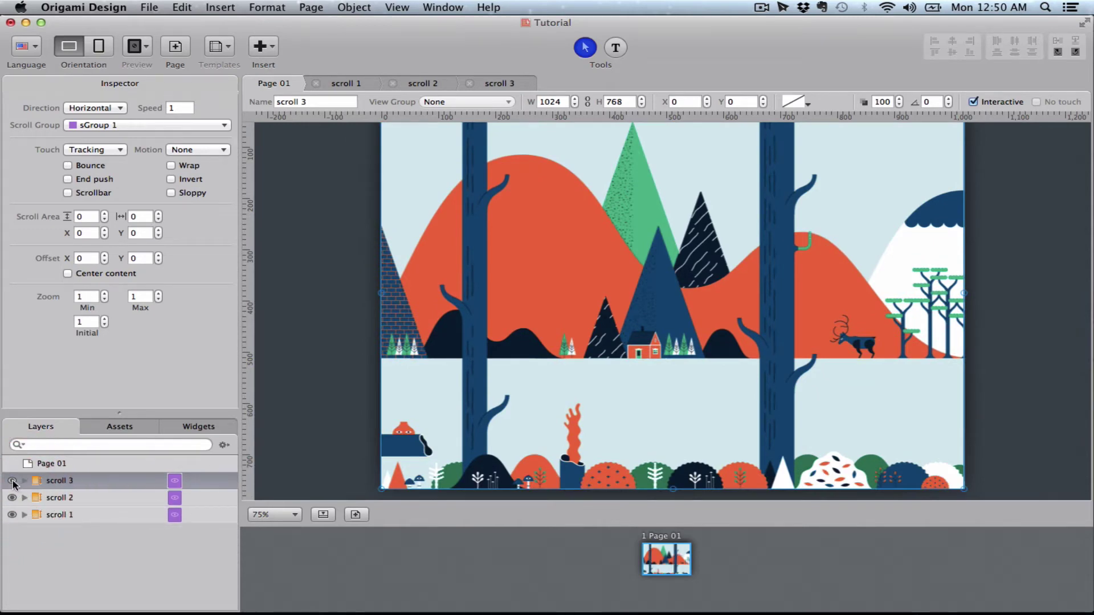
Briefly hide and reshow each of the three scroll layers
click(12, 480)
click(11, 480)
click(11, 497)
click(12, 498)
click(12, 514)
click(11, 515)
Close the scroll 3, scroll 2 and scroll 1 editing tabs
scroll(668, 187, up, 3)
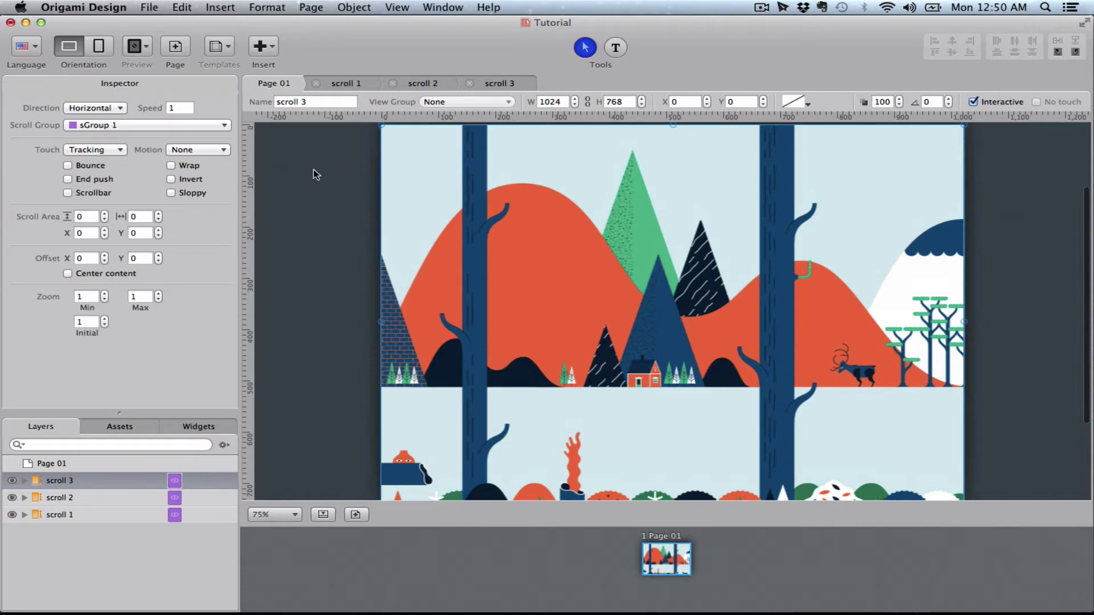
click(469, 83)
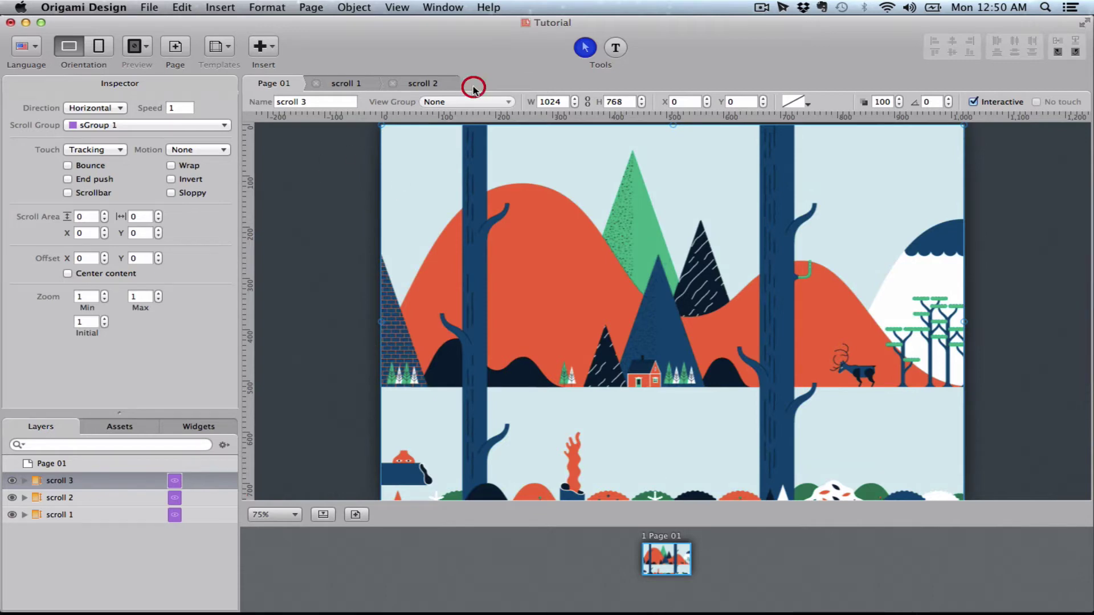
click(392, 83)
click(316, 84)
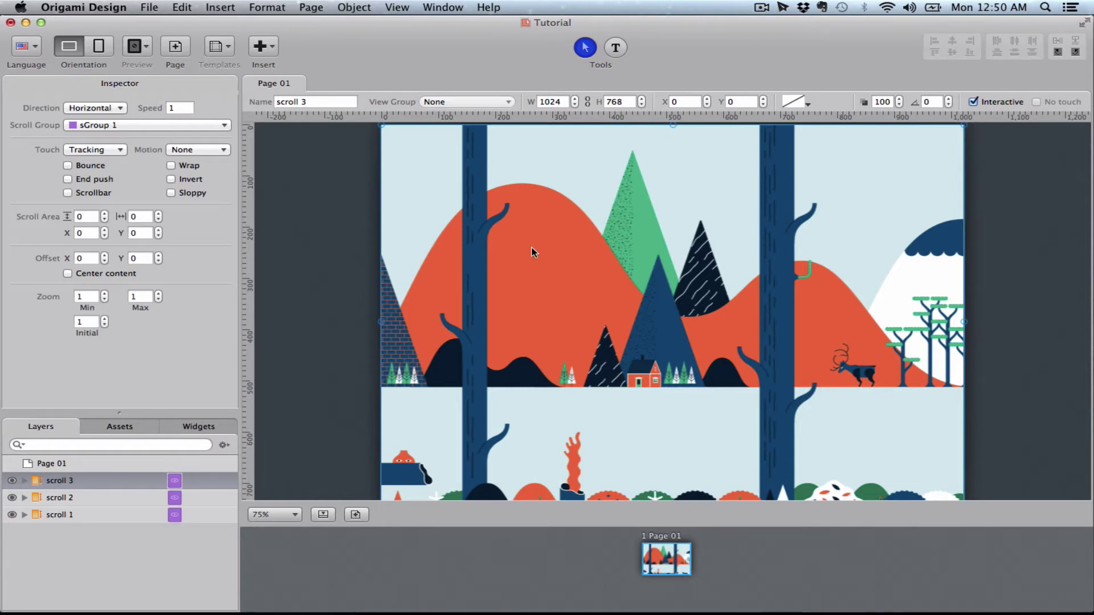
Open scroll 3 and pan across its foreground trees
double_click(506, 300)
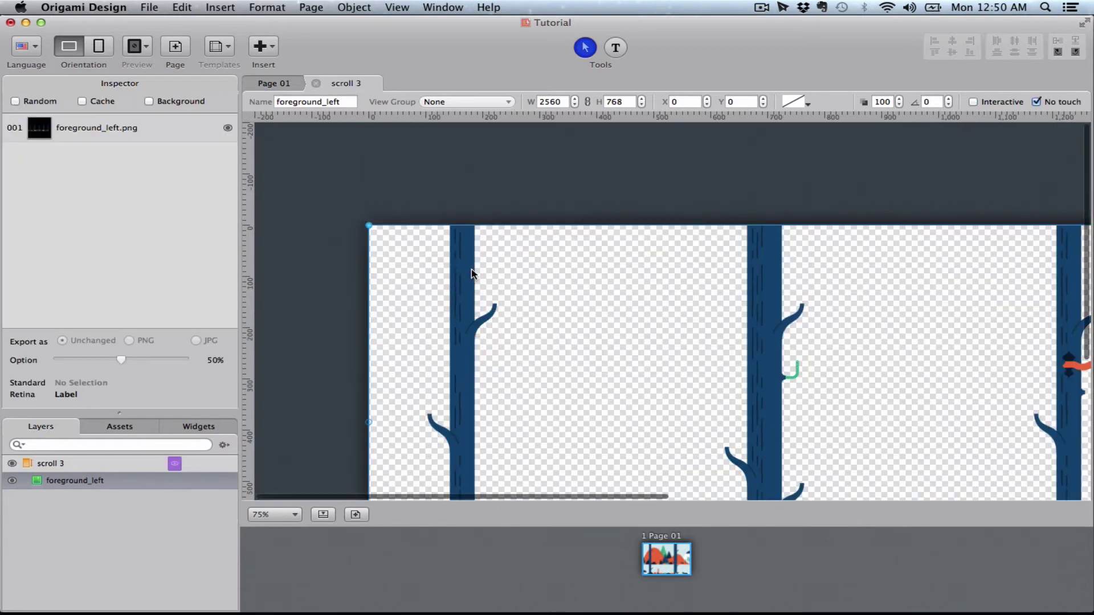
scroll(470, 269, down, 2)
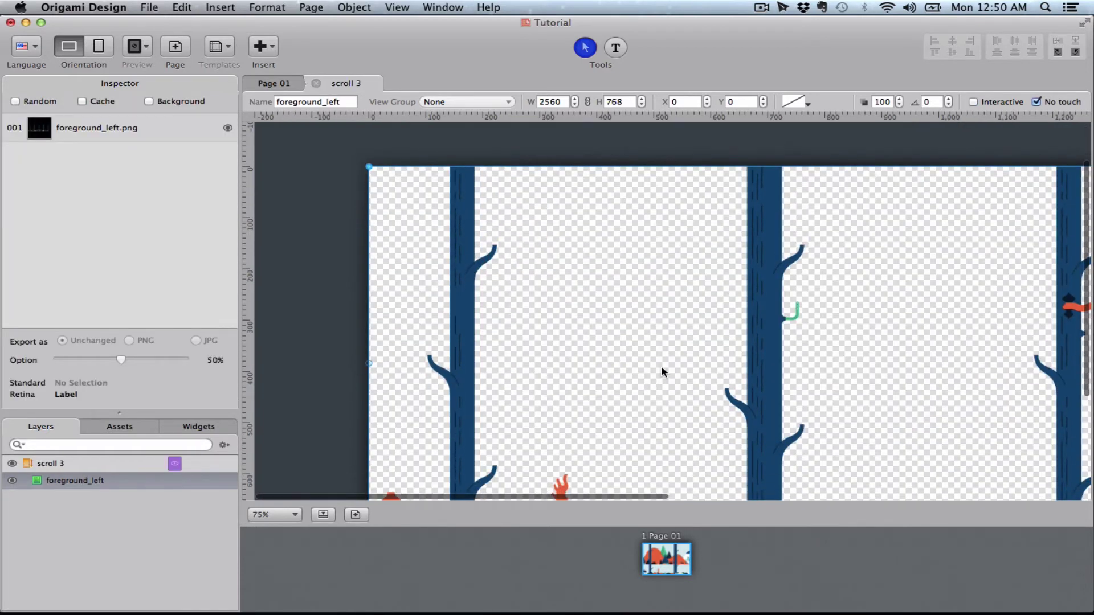
scroll(661, 367, right, 15)
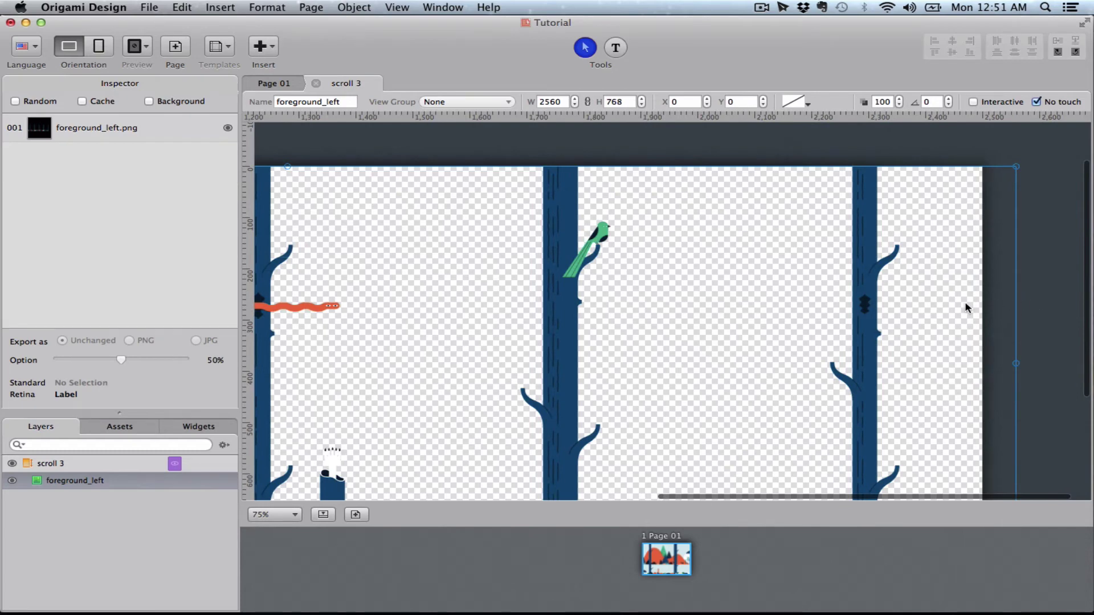
scroll(462, 297, left, 12)
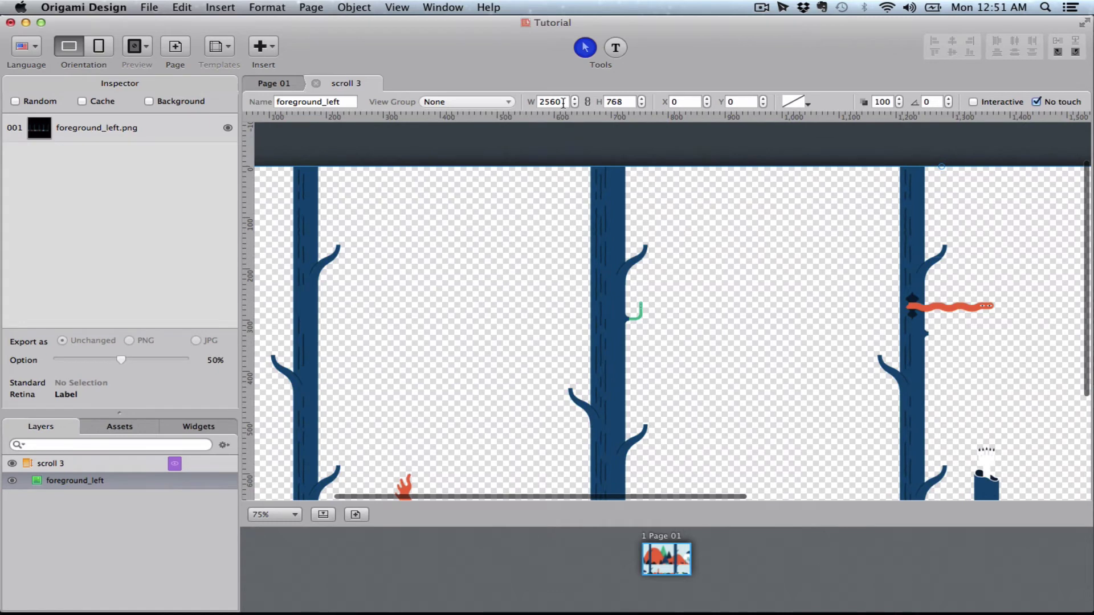
scroll(357, 351, left, 3)
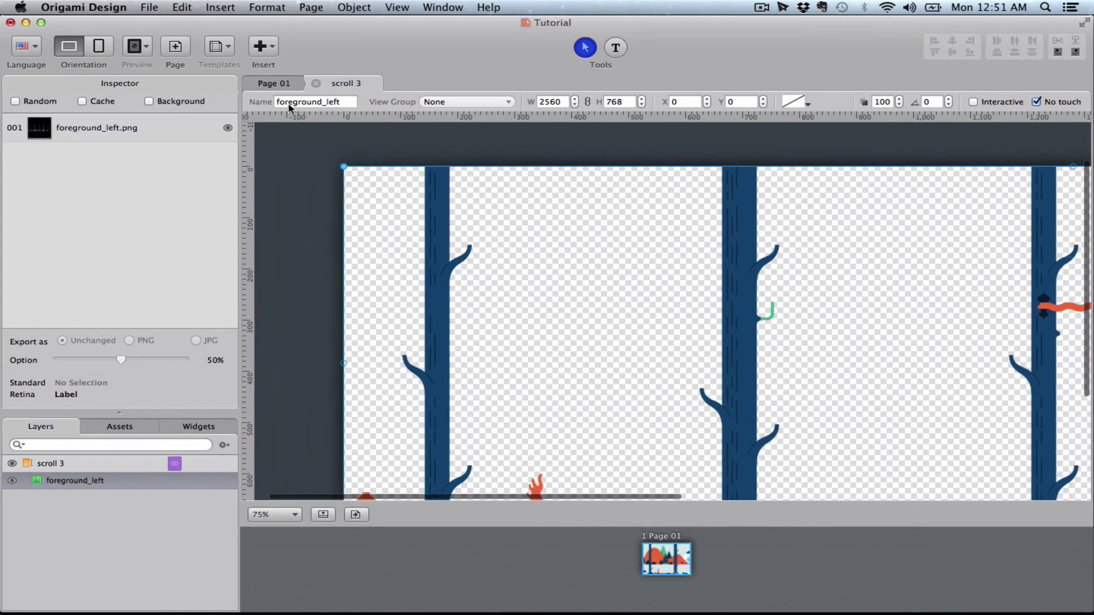
click(279, 84)
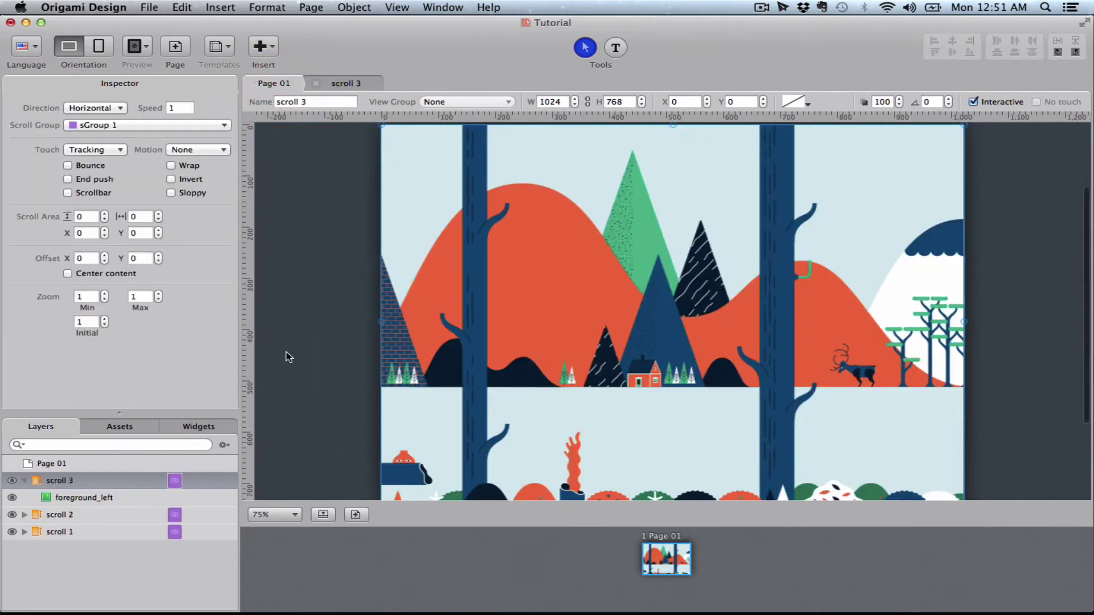
click(365, 85)
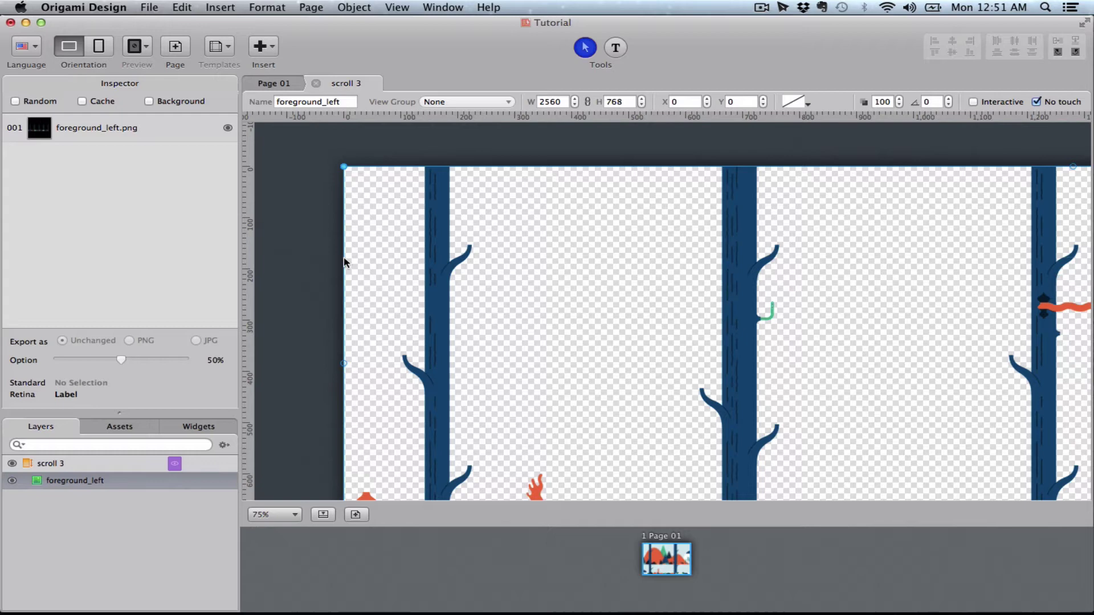
scroll(616, 292, right, 15)
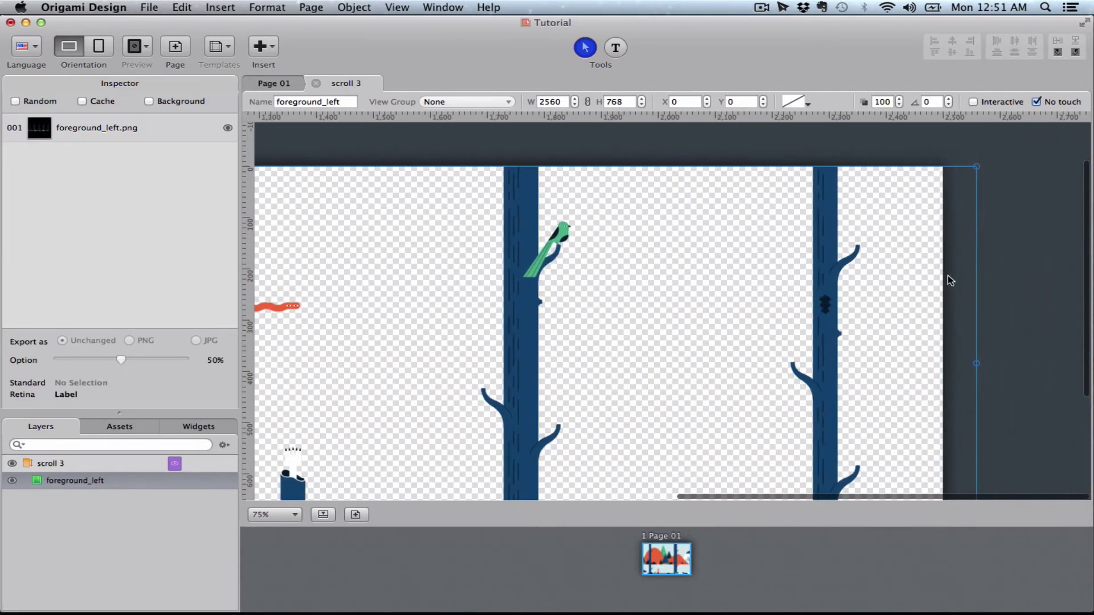
Set scroll 3's content width to 3000
double_click(564, 102)
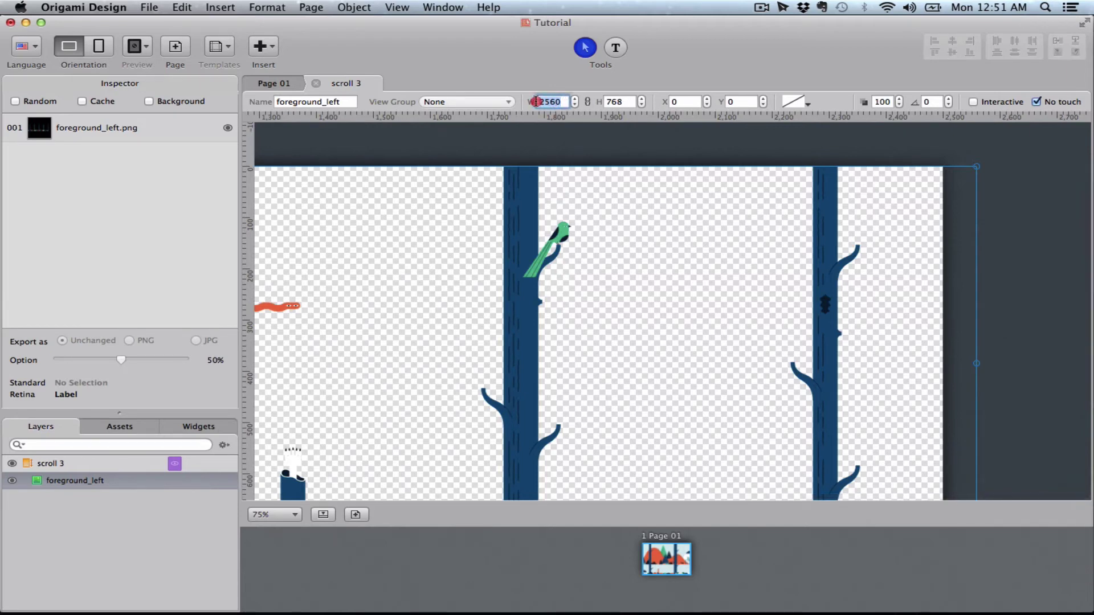
text(3000)
key(Return)
click(562, 147)
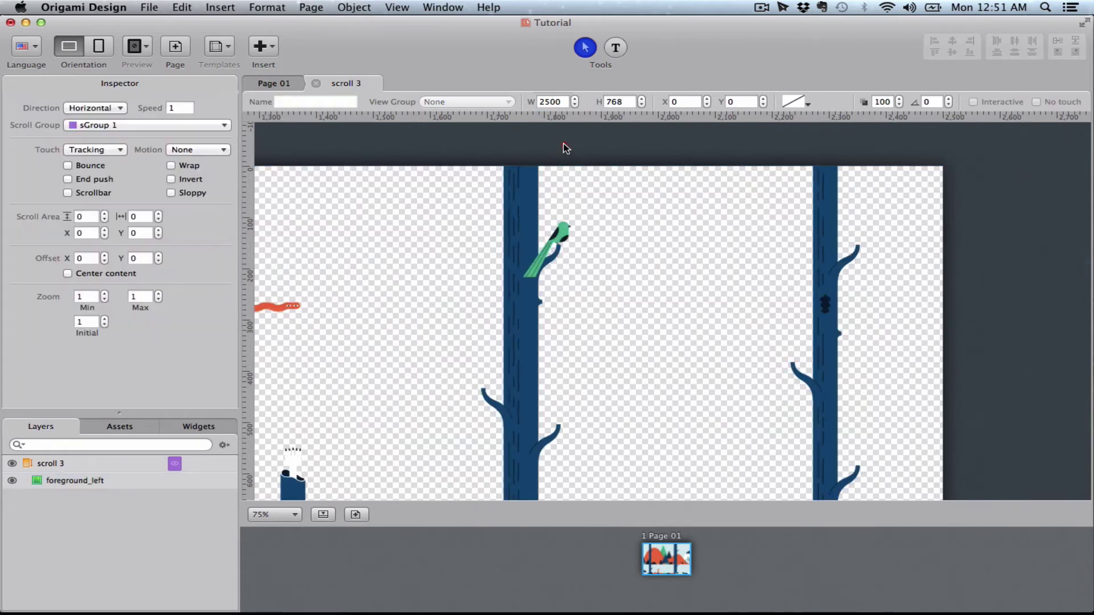
double_click(530, 103)
text(3000)
key(Return)
Drag foreground_left 328 px right to x 328, then return to Page 01
scroll(937, 254, right, 5)
scroll(604, 305, left, 3)
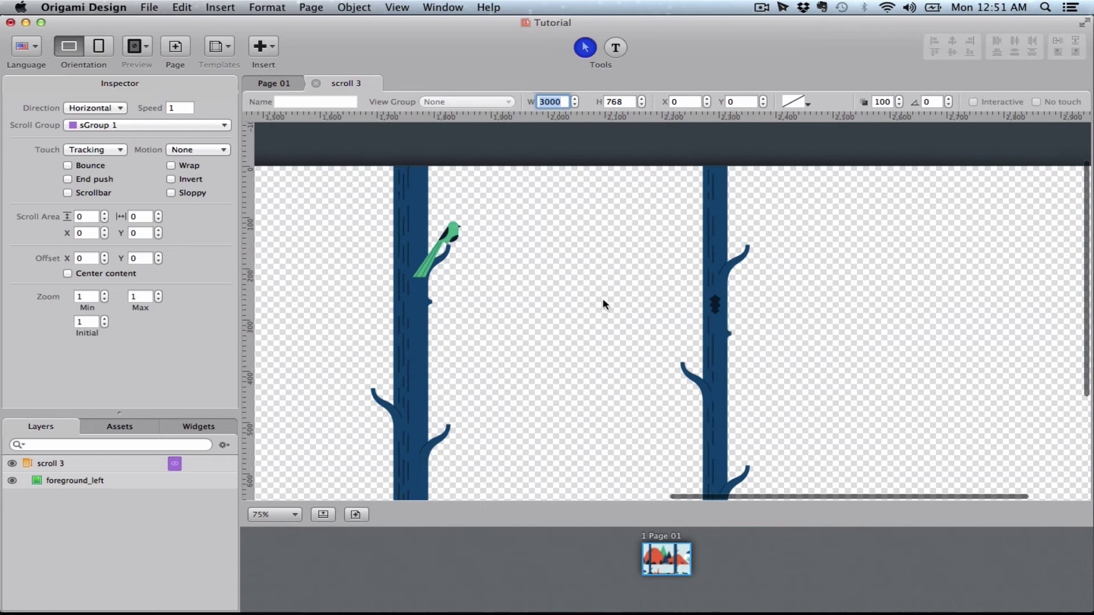
scroll(603, 305, right, 2)
click(372, 344)
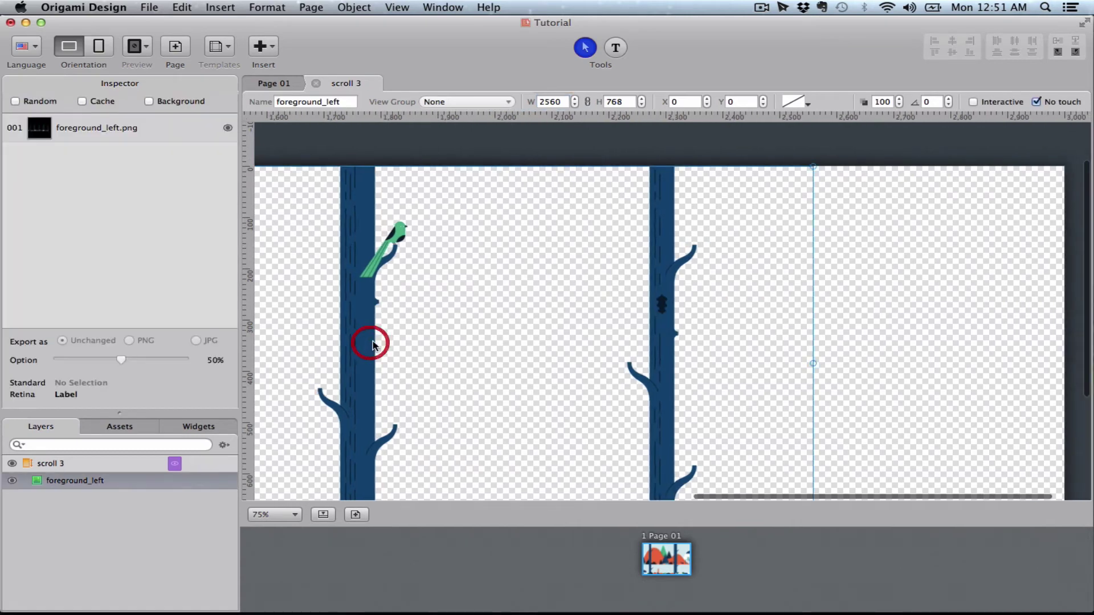
drag(372, 344, 592, 350)
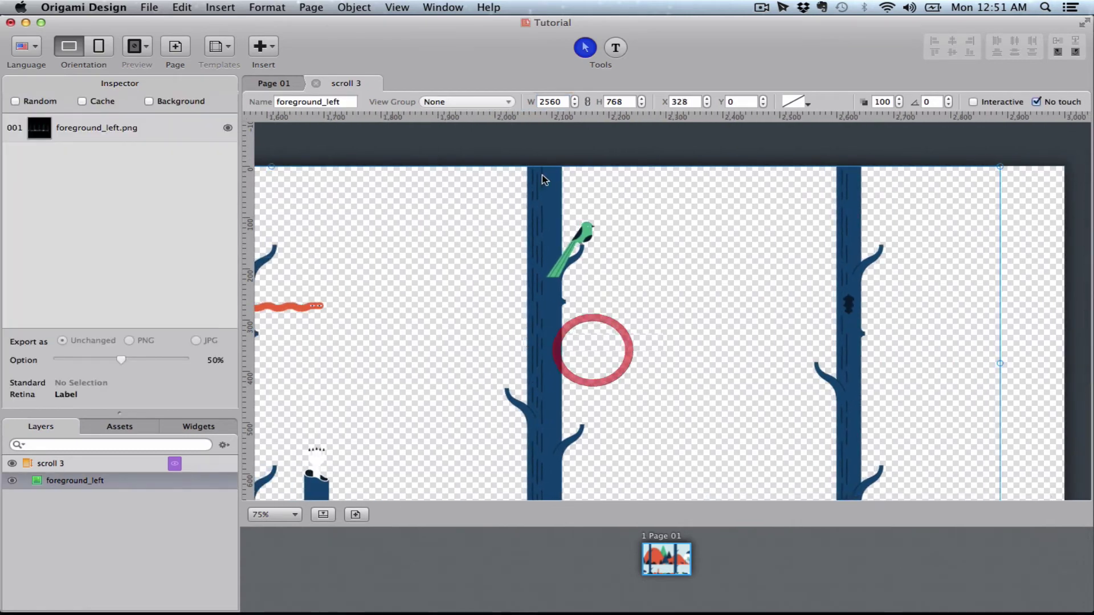
click(488, 146)
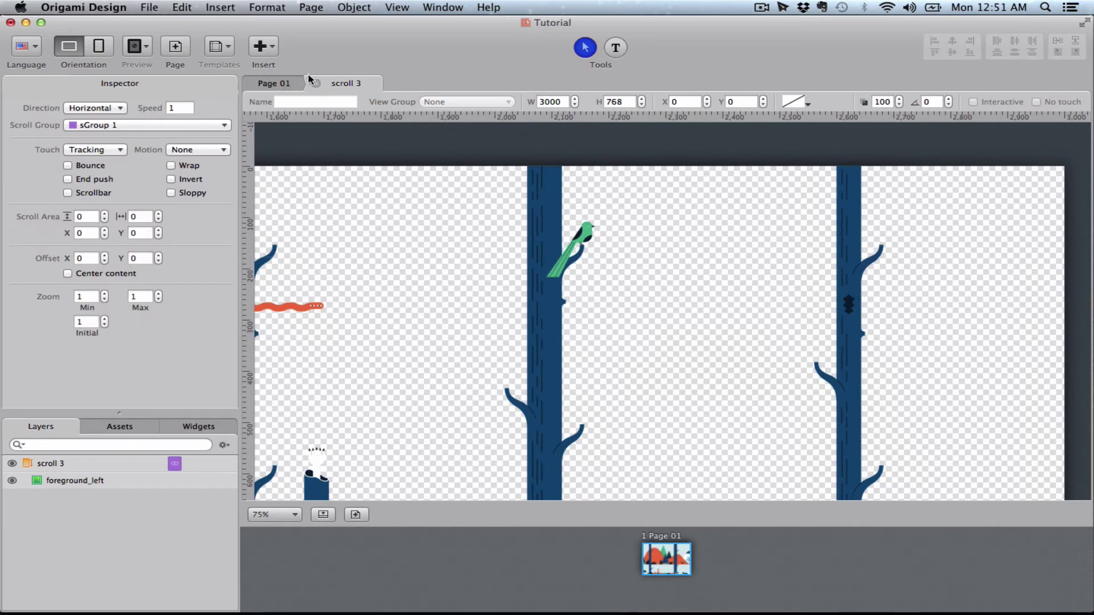
click(283, 84)
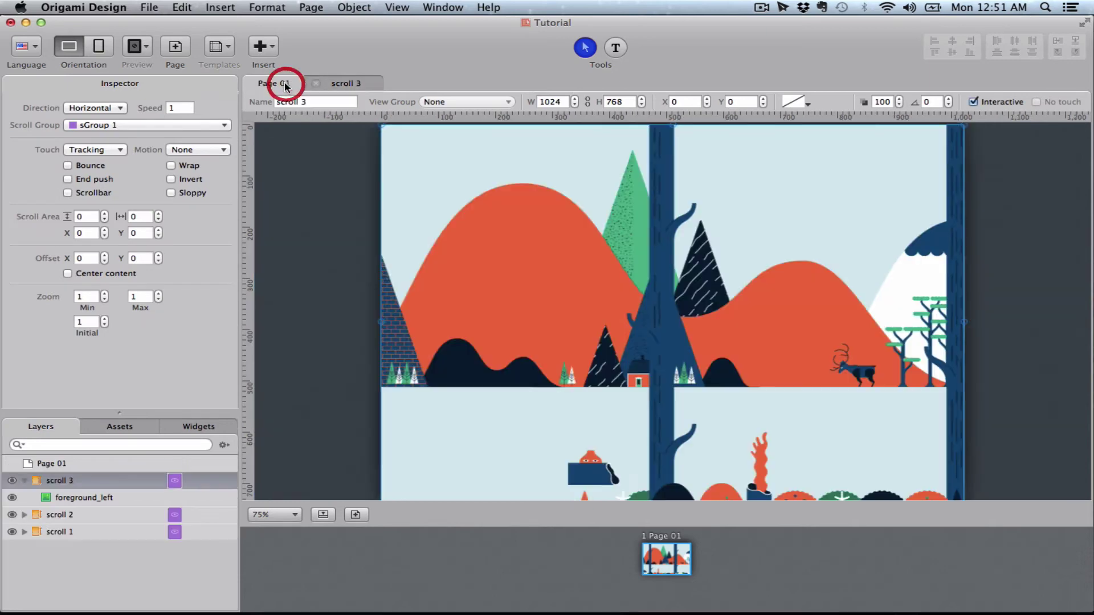
Open scroll 1 and change its content width to 2400
double_click(77, 531)
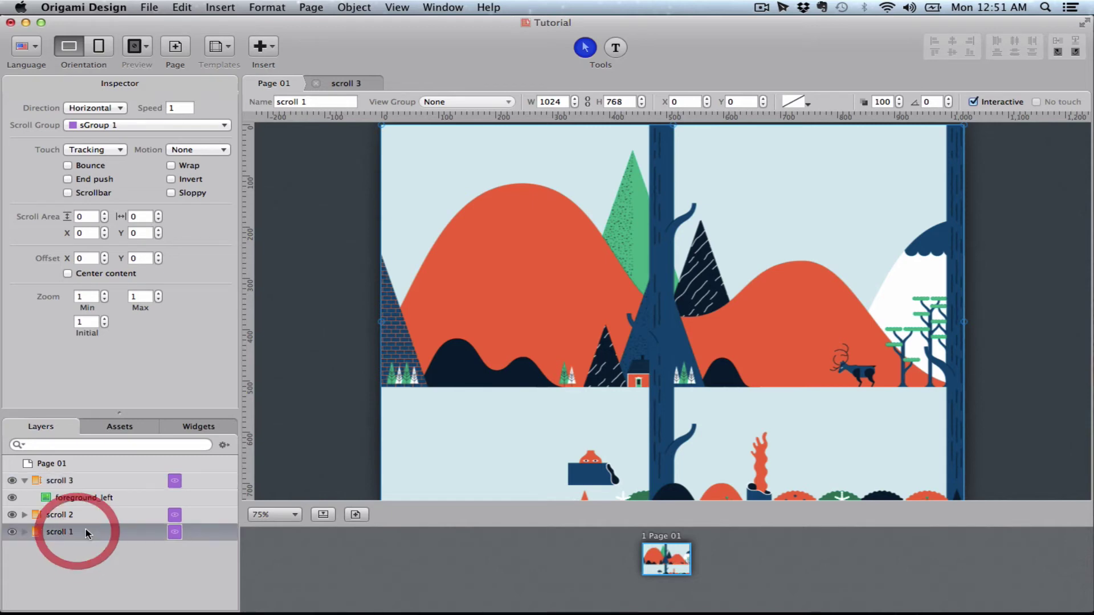
scroll(651, 297, down, 1)
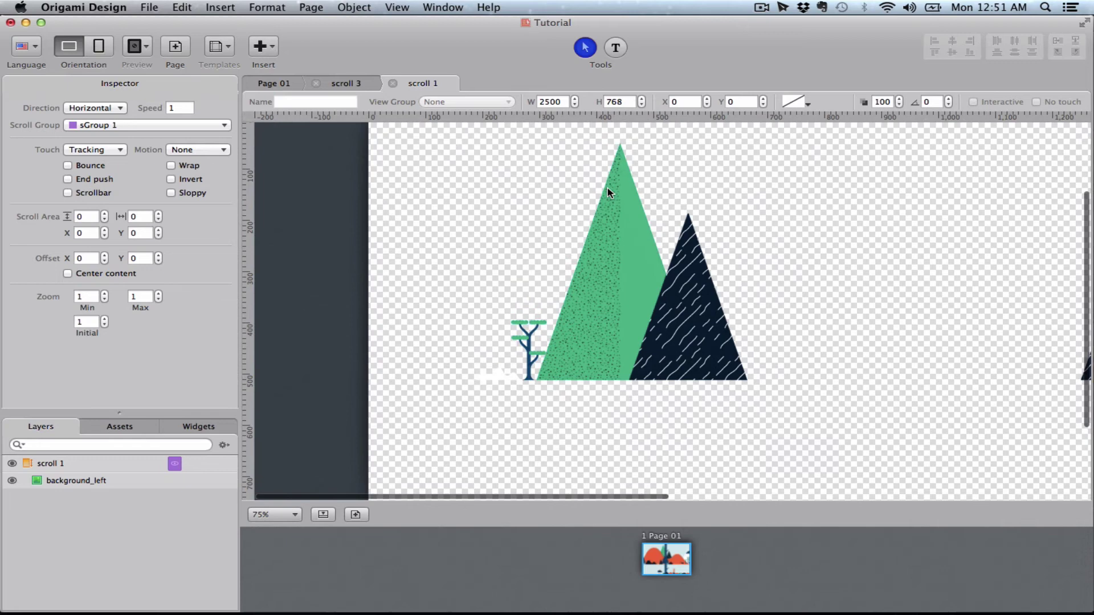
click(549, 102)
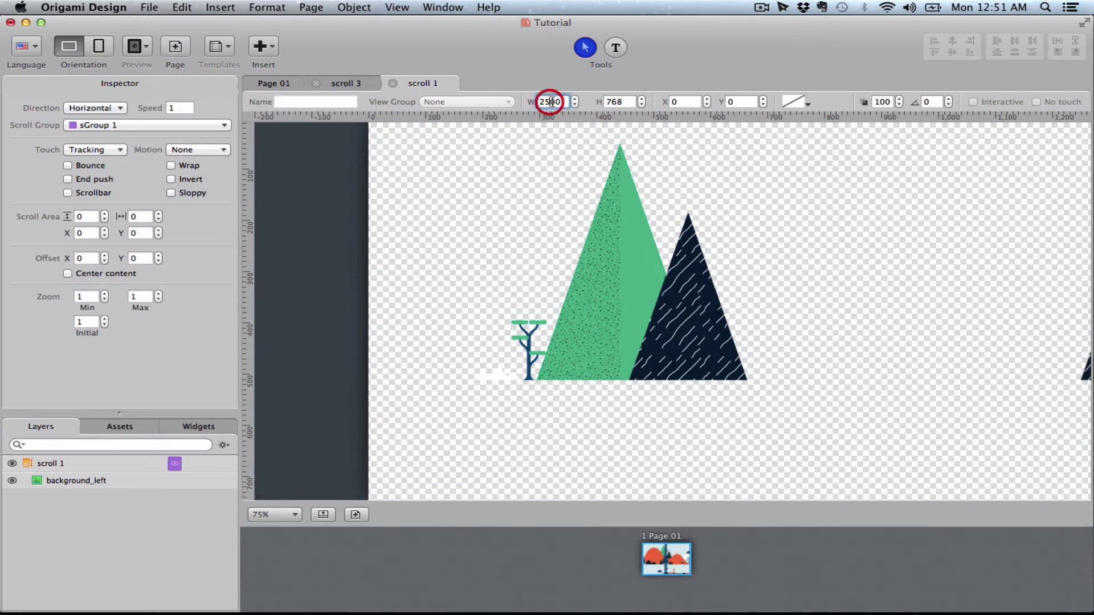
click(548, 102)
click(545, 102)
click(545, 101)
text(245)
key(Return)
Drag background_left 57 px left to x -57, then return to Page 01
scroll(604, 279, right, 10)
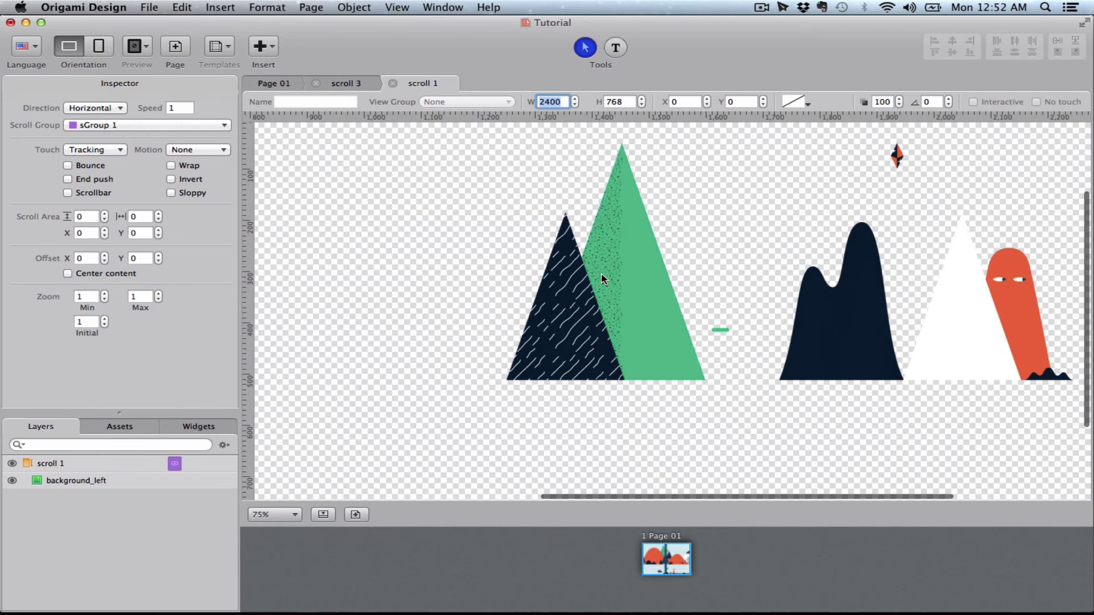
scroll(622, 297, left, 10)
drag(610, 313, 577, 313)
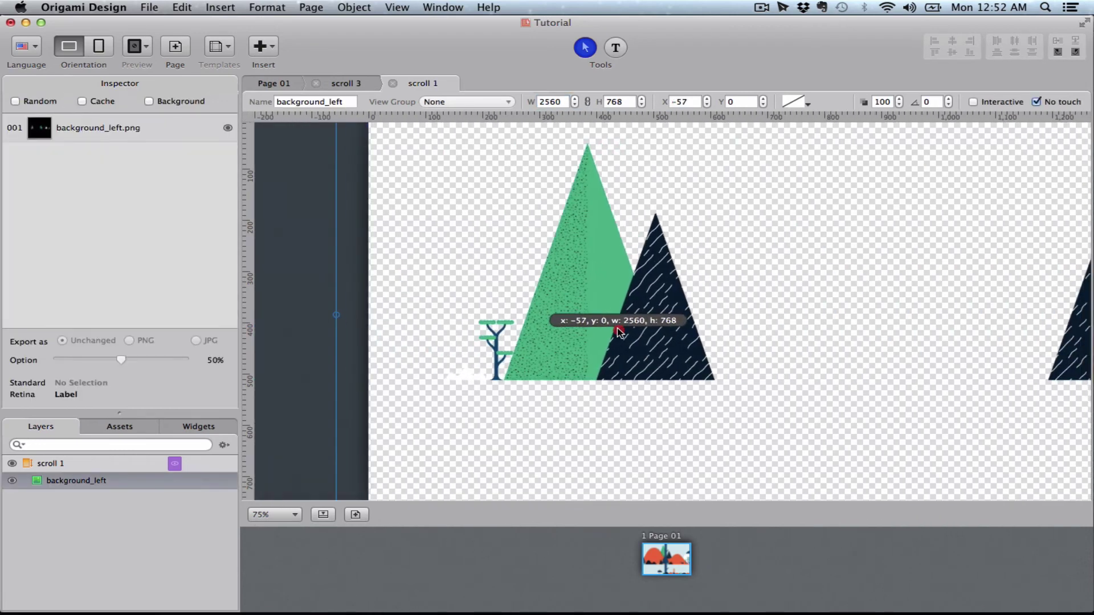
click(355, 83)
click(296, 82)
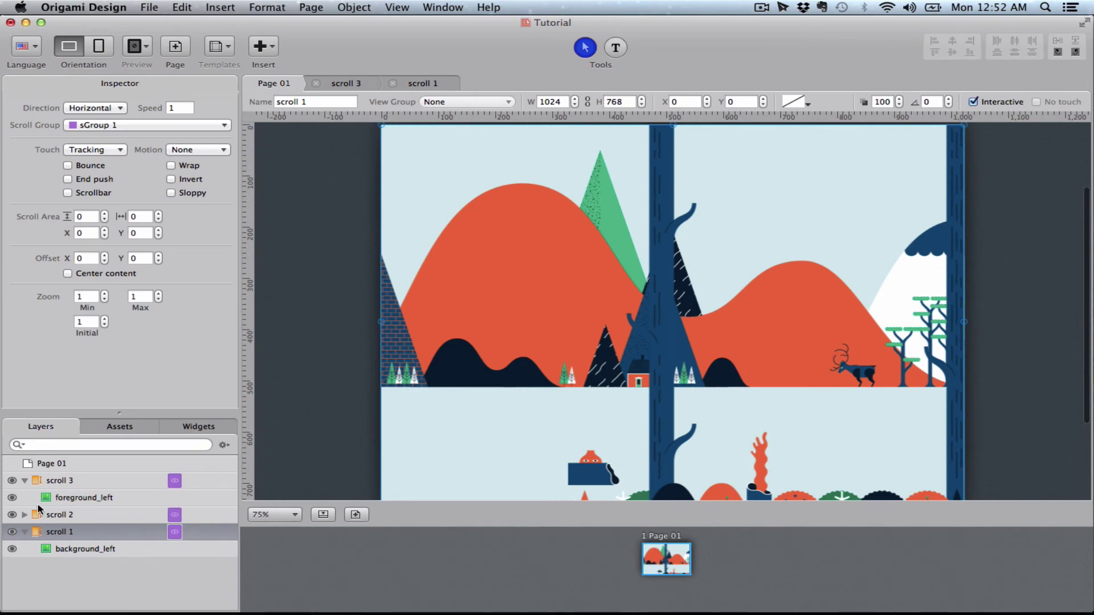
Set scroll 3's Touch option to None
click(67, 516)
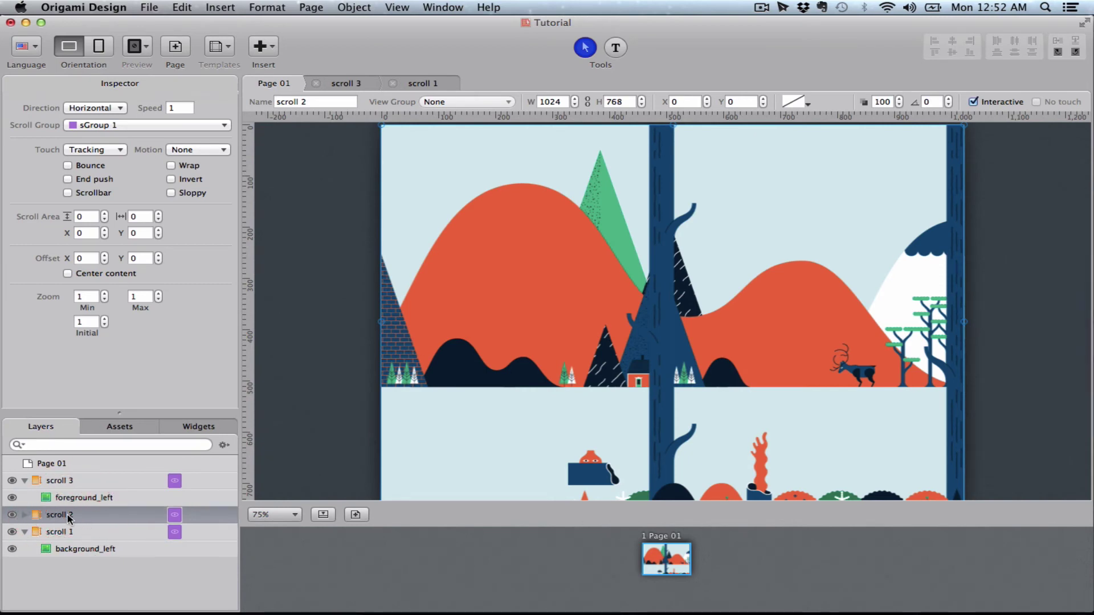
click(24, 481)
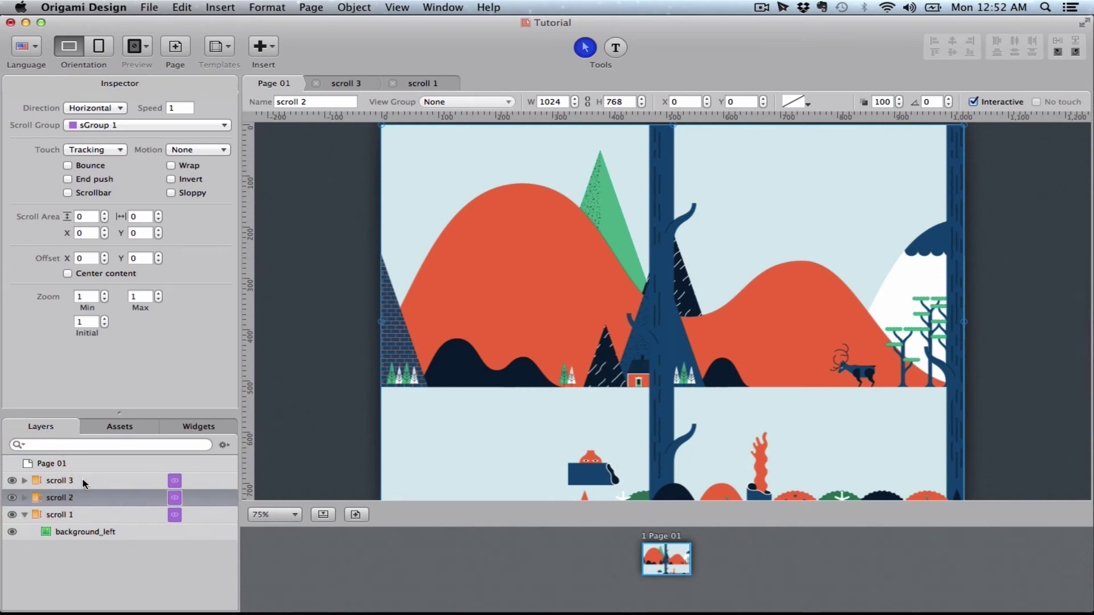
click(82, 480)
click(95, 150)
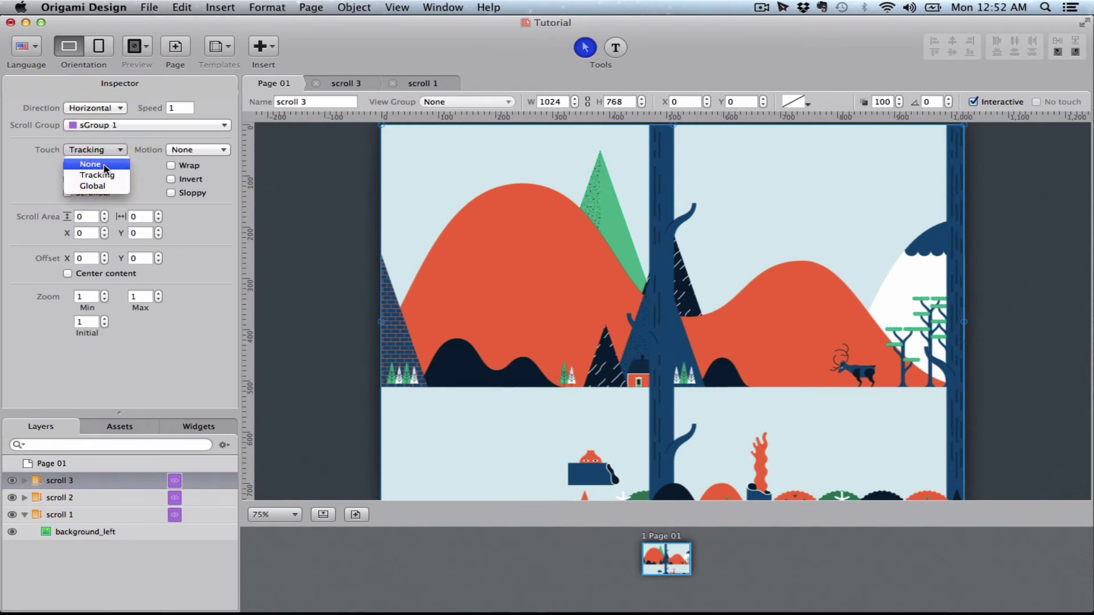
click(104, 165)
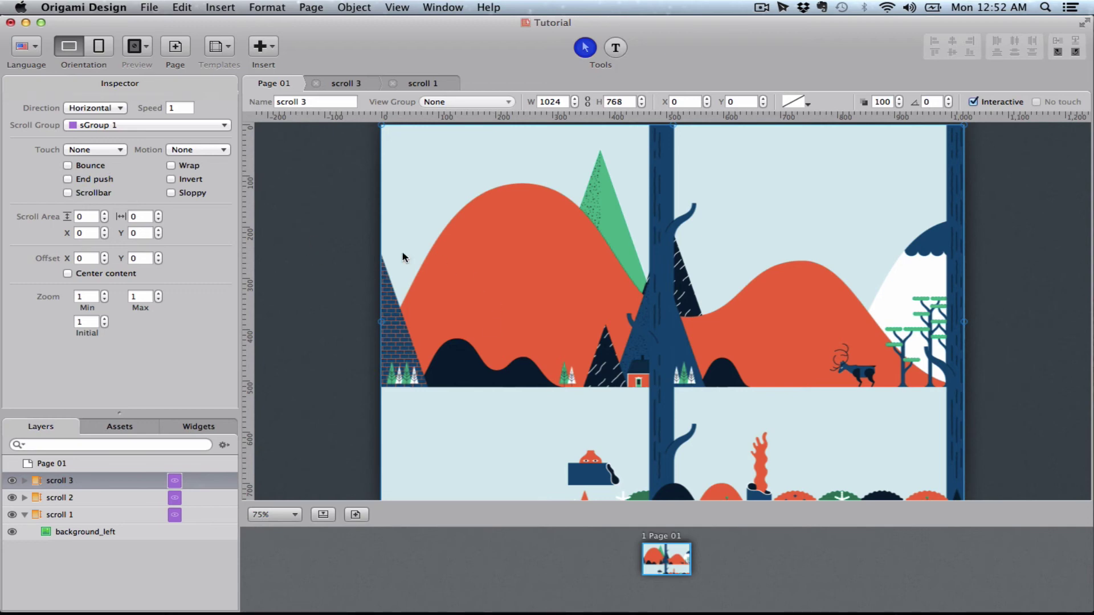
Turn off Interactive on scroll 3
click(23, 516)
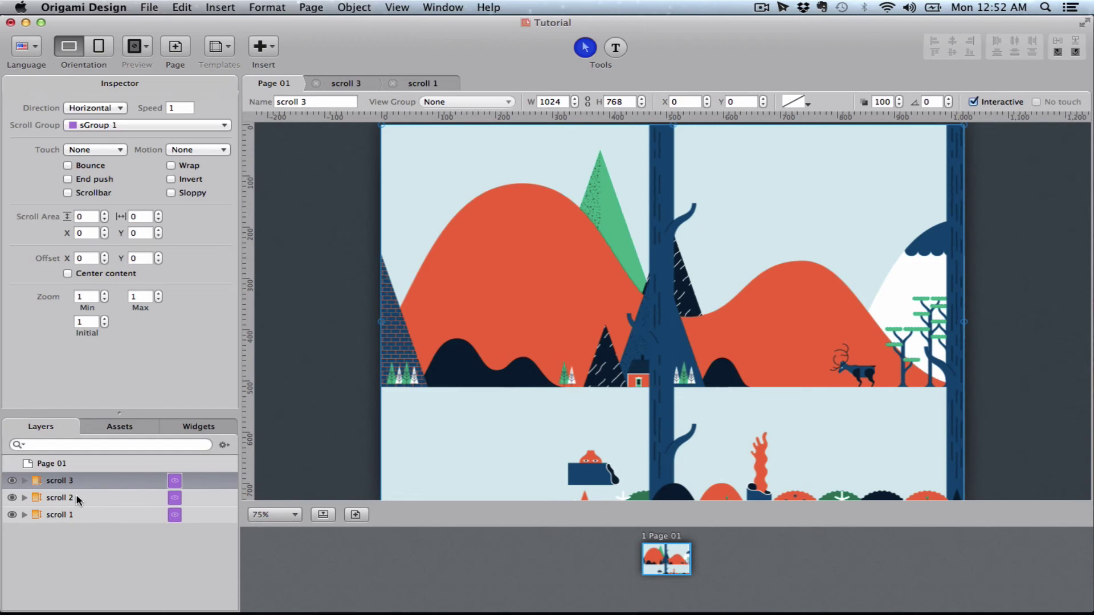
click(79, 499)
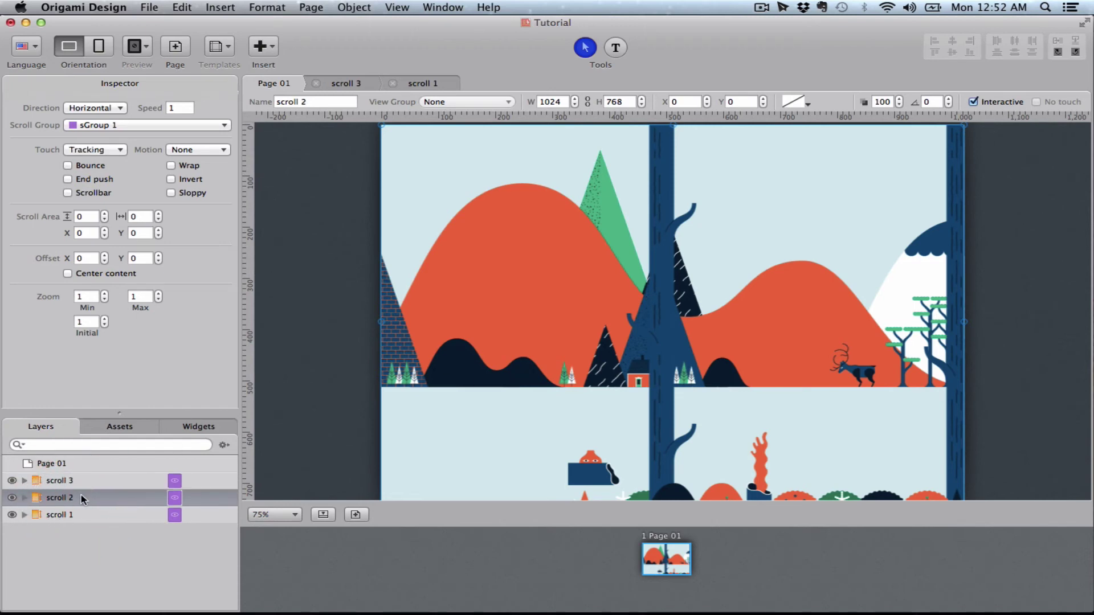
click(83, 481)
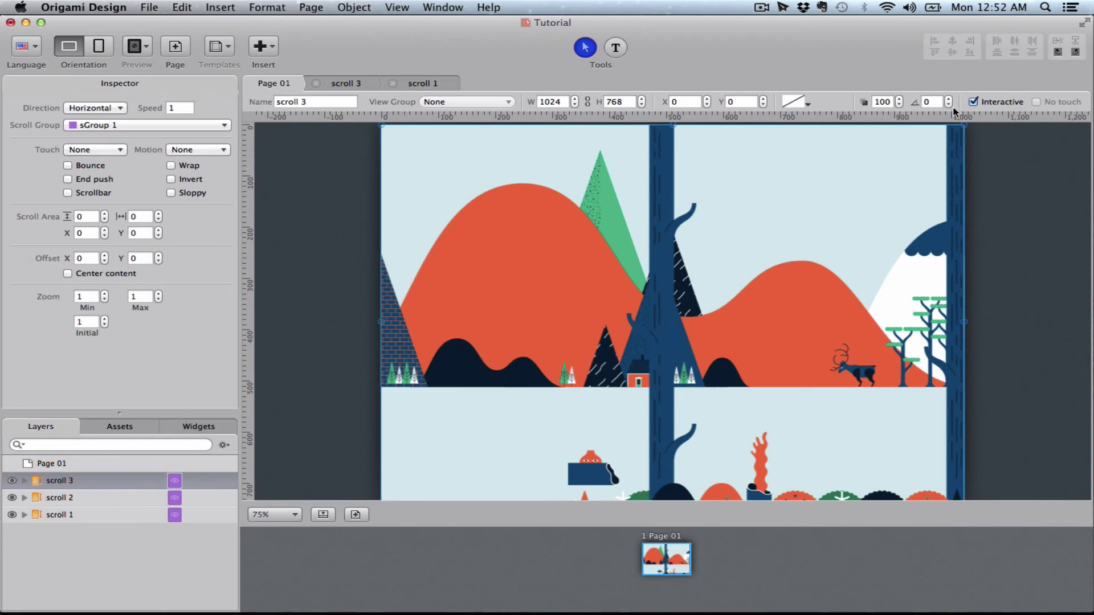
click(974, 102)
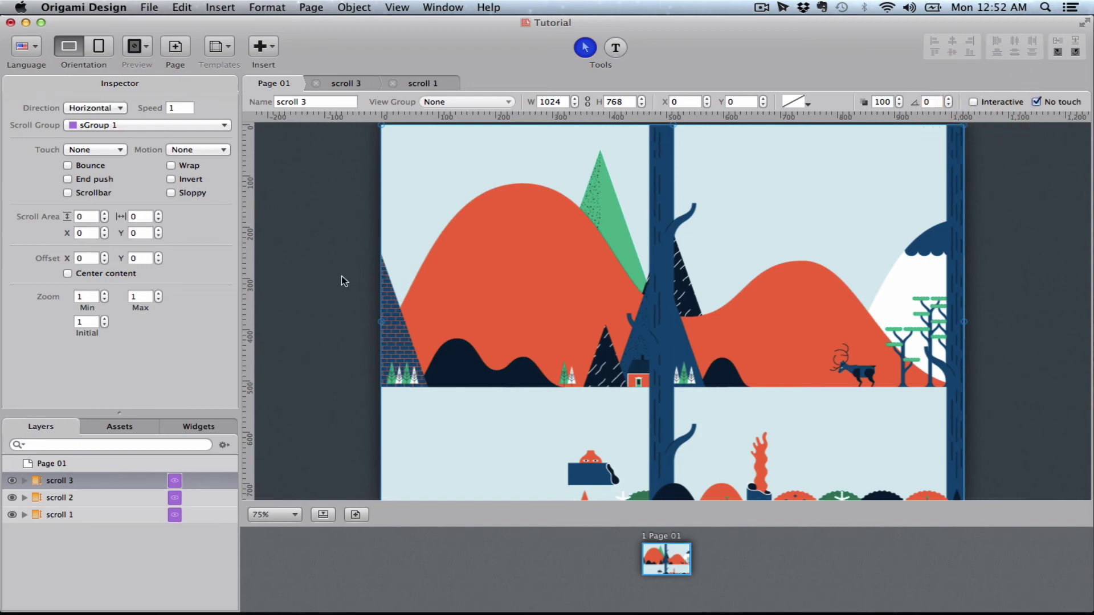